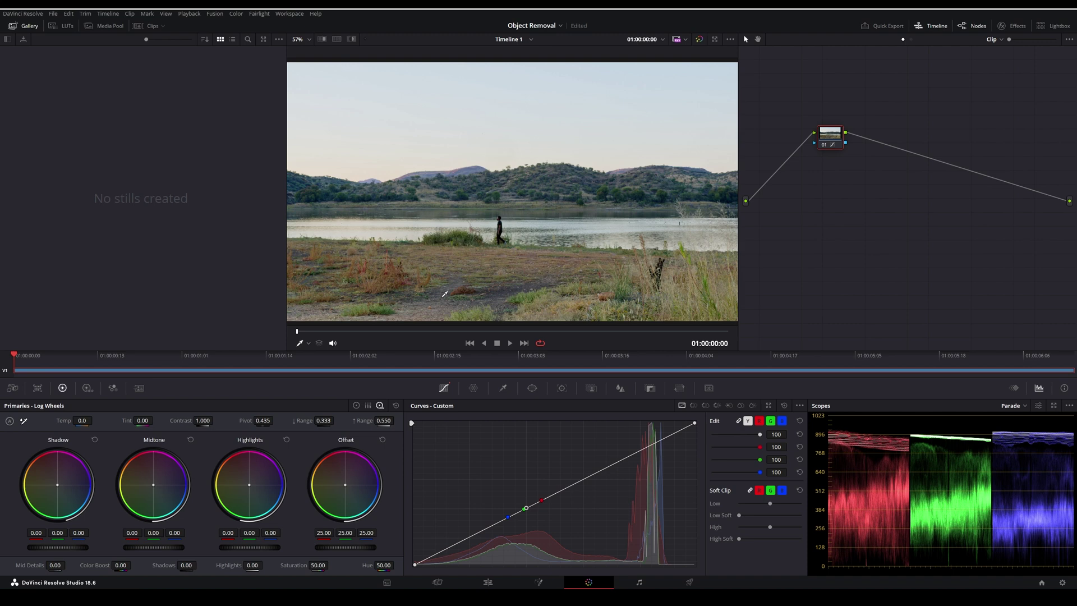
# - Return to the clip's first frame and choose the Curve window from the Window palette
pyautogui.moveTo(832, 134)
pyautogui.mouseDown()
pyautogui.moveTo(844, 137)
pyautogui.moveTo(834, 139)
pyautogui.mouseUp()
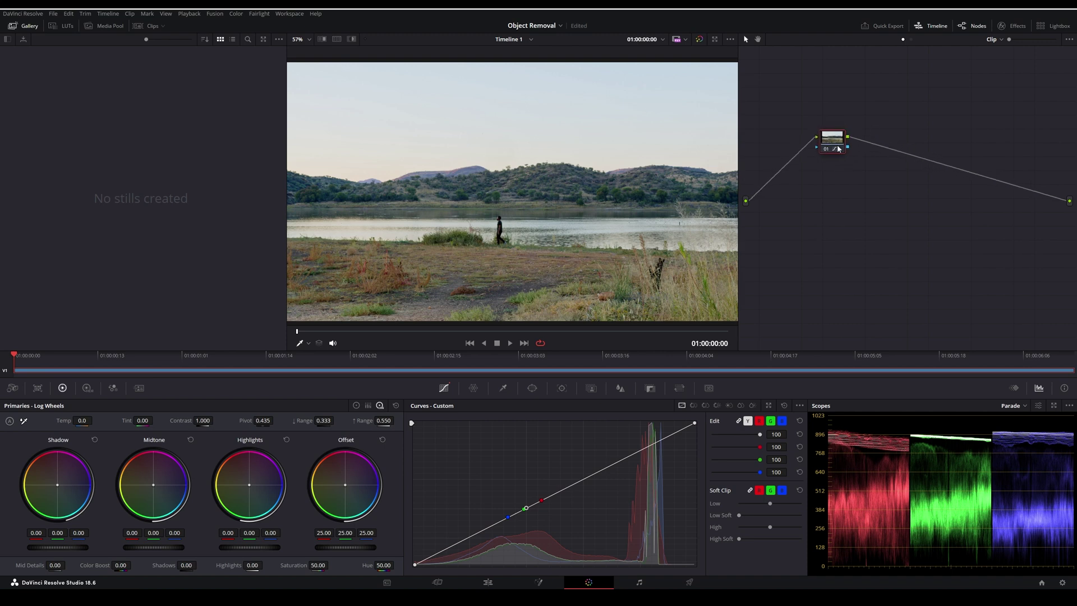
pyautogui.hotkey('ctrl', 'z')
pyautogui.moveTo(304, 332); pyautogui.dragTo(296, 331)
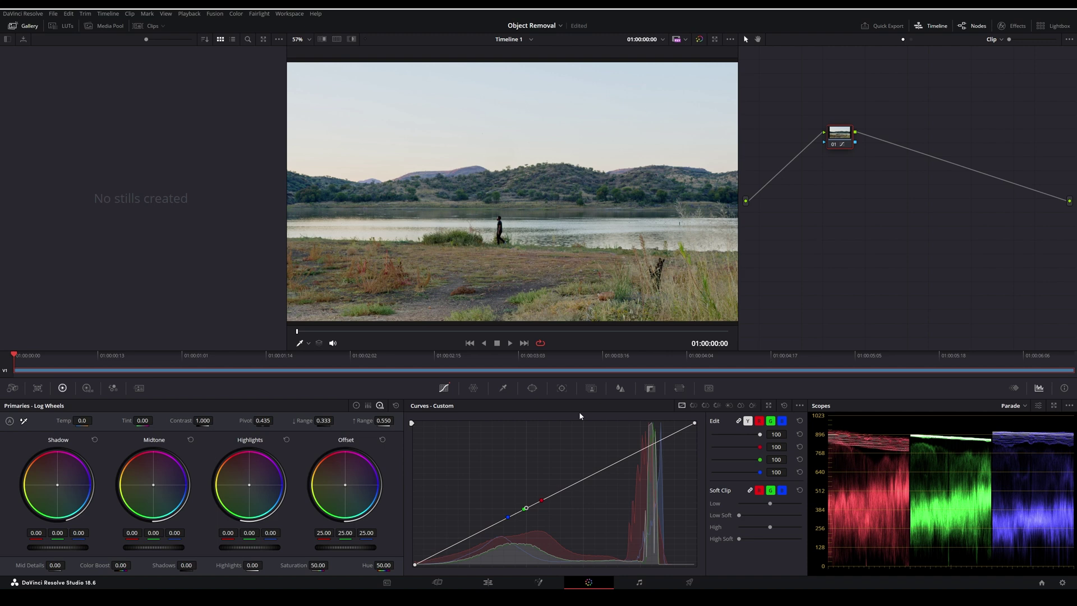
pyautogui.click(534, 388)
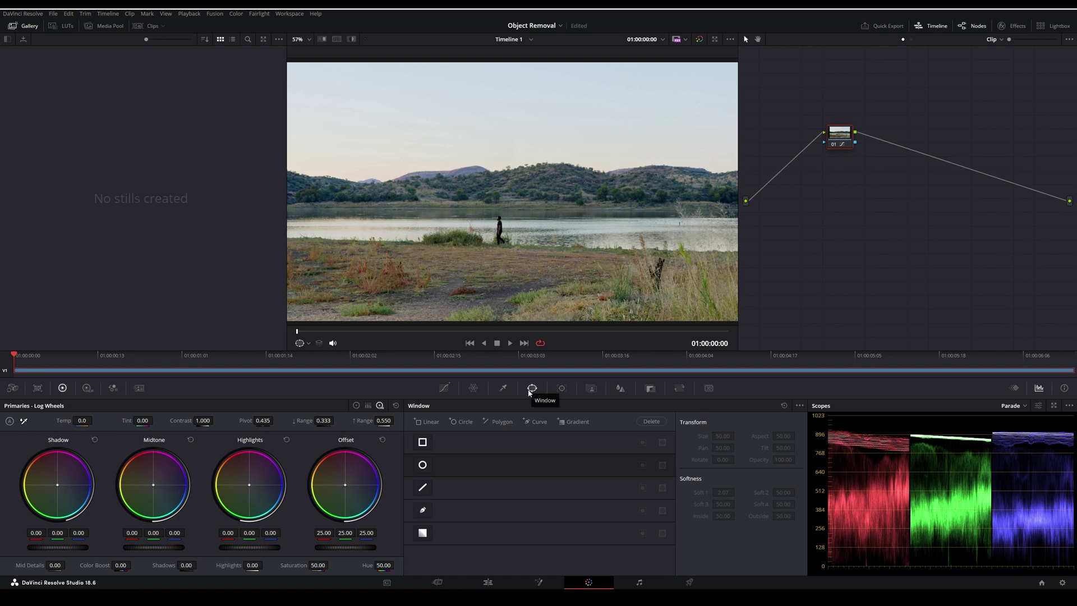
pyautogui.click(423, 510)
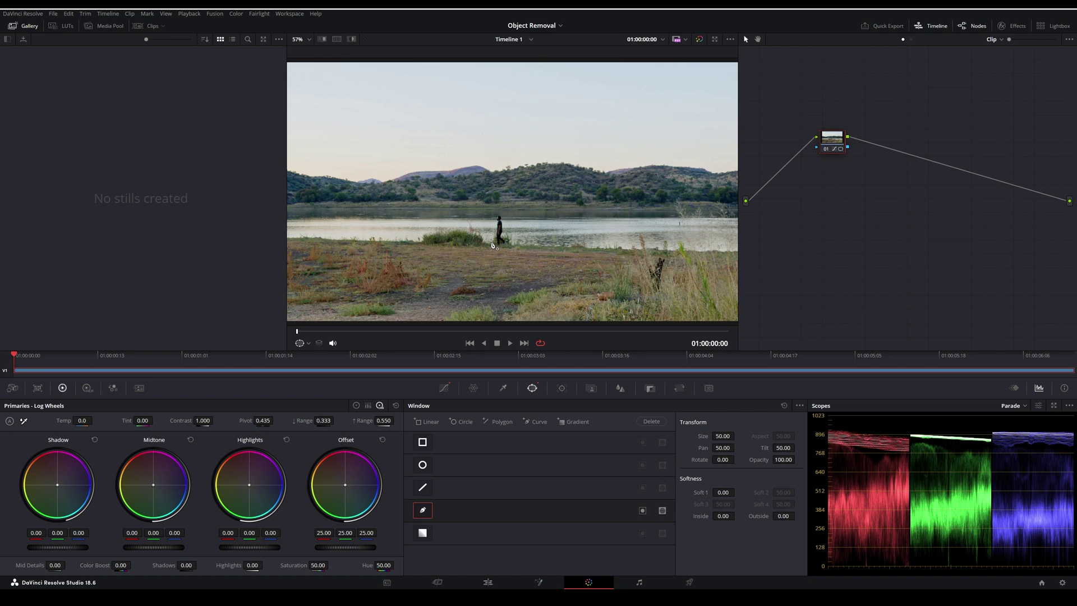
# - Outline the walking person by the lake with nine curve points, closing the shape
pyautogui.scroll(4, 492, 245)
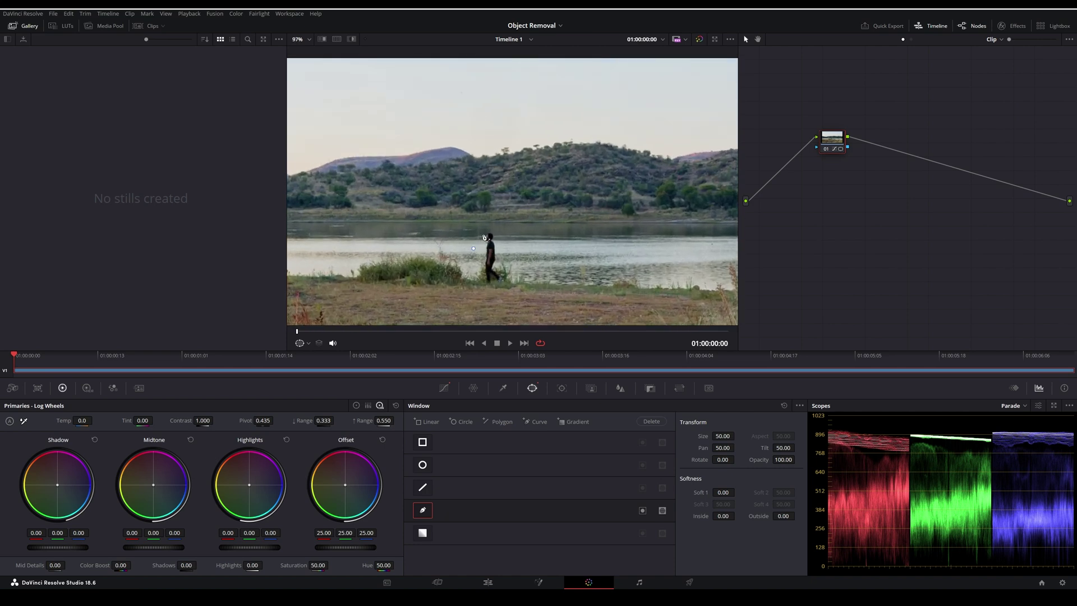
pyautogui.click(474, 226)
pyautogui.click(493, 219)
pyautogui.click(506, 235)
pyautogui.click(509, 261)
pyautogui.click(517, 284)
pyautogui.click(502, 291)
pyautogui.click(478, 292)
pyautogui.click(472, 278)
pyautogui.click(474, 250)
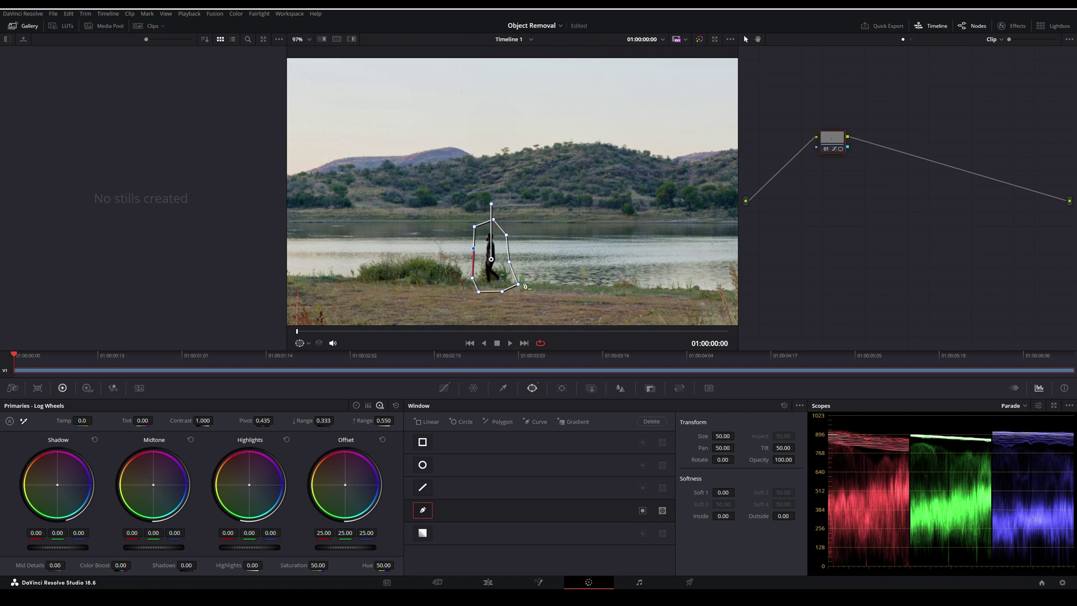
pyautogui.scroll(-2, 497, 254)
pyautogui.scroll(-1, 510, 259)
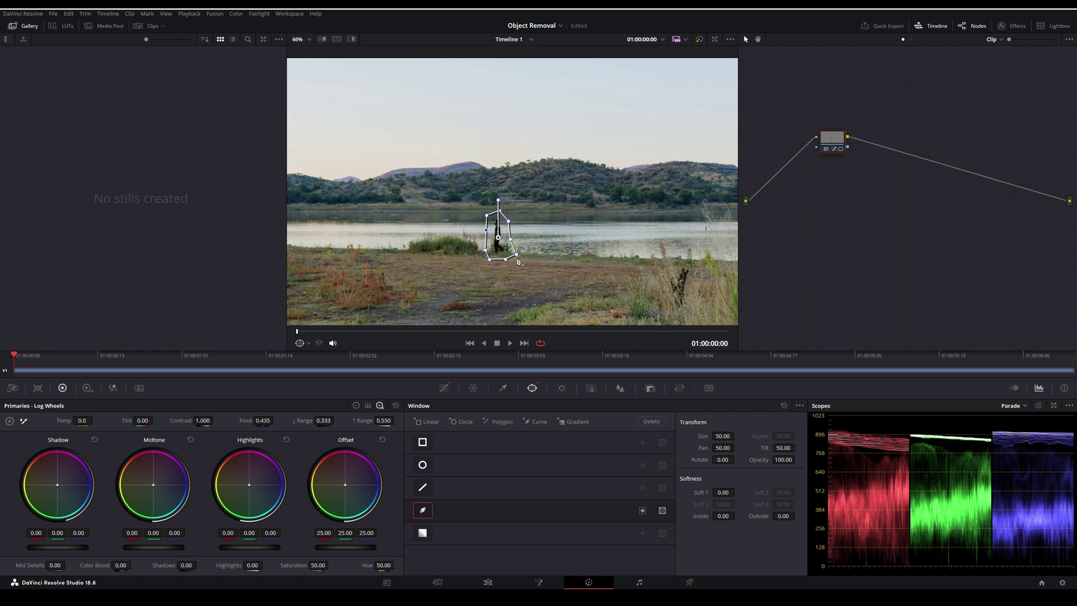
# - Track forward and reverse, clear the track, switch to Frame mode and return to the first frame
pyautogui.hotkey('alt', 'shift', 't')
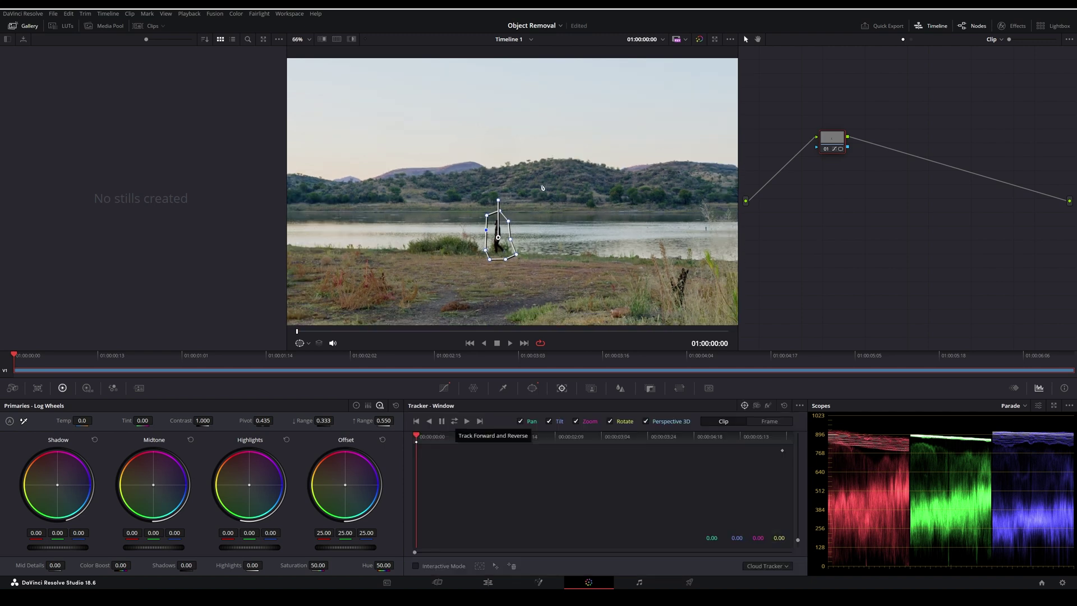
pyautogui.click(454, 422)
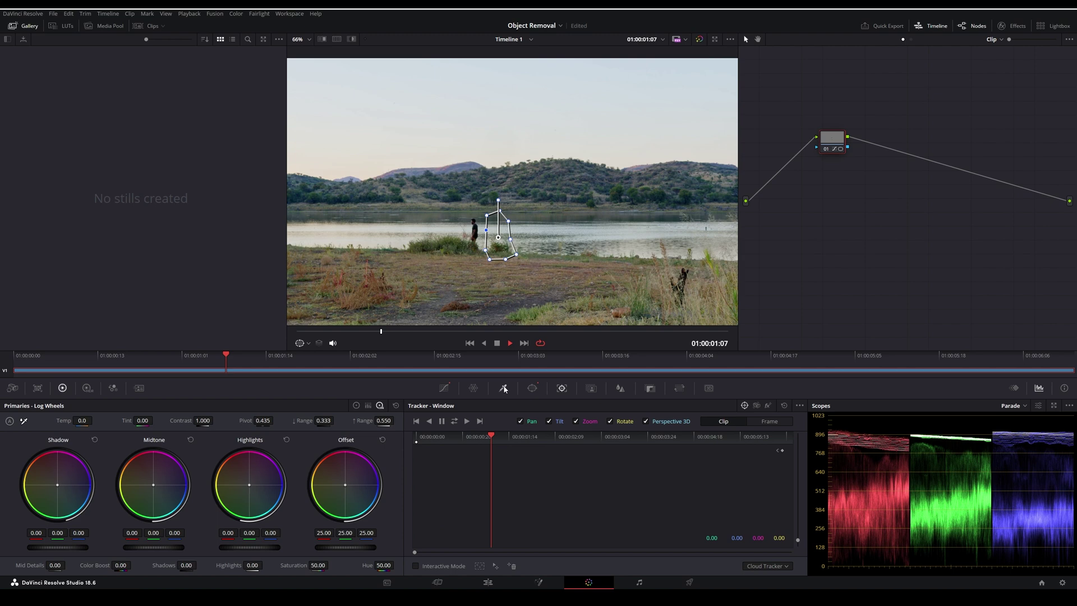
pyautogui.click(490, 437)
pyautogui.moveTo(432, 432); pyautogui.dragTo(384, 430)
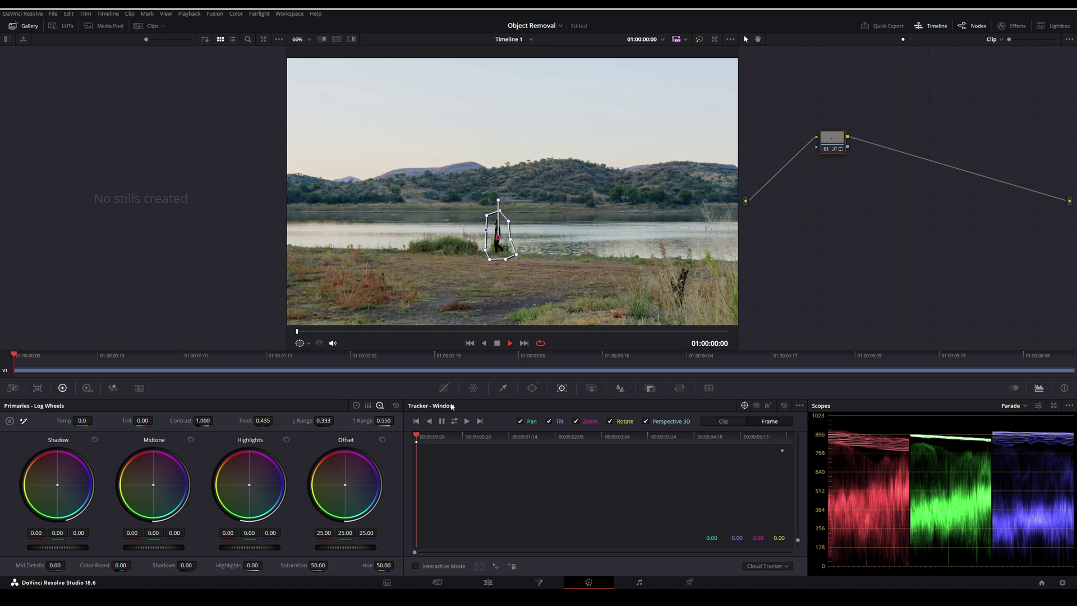
# - Drag the window onto the person at frames from 0:14 through 2 seconds 19 frames
pyautogui.moveTo(416, 435); pyautogui.dragTo(442, 436)
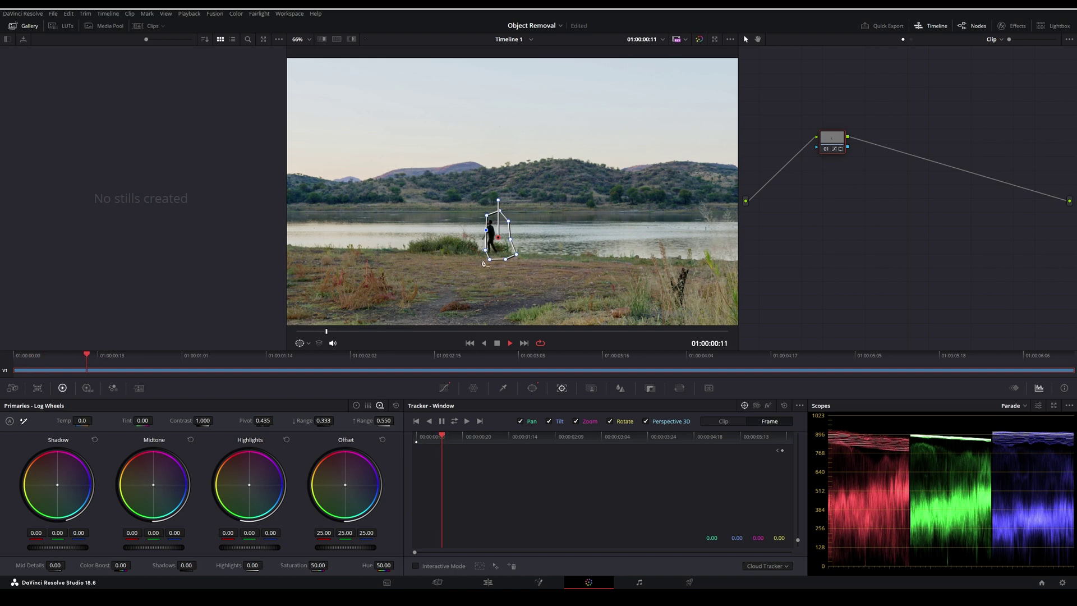
pyautogui.moveTo(498, 249); pyautogui.dragTo(490, 247)
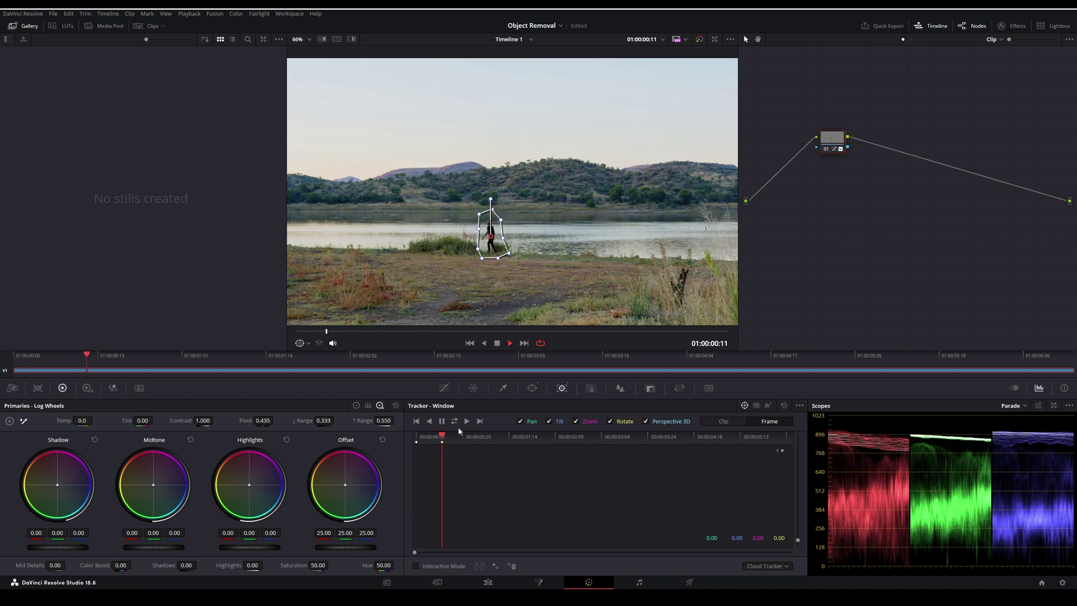
pyautogui.moveTo(459, 434); pyautogui.dragTo(477, 437)
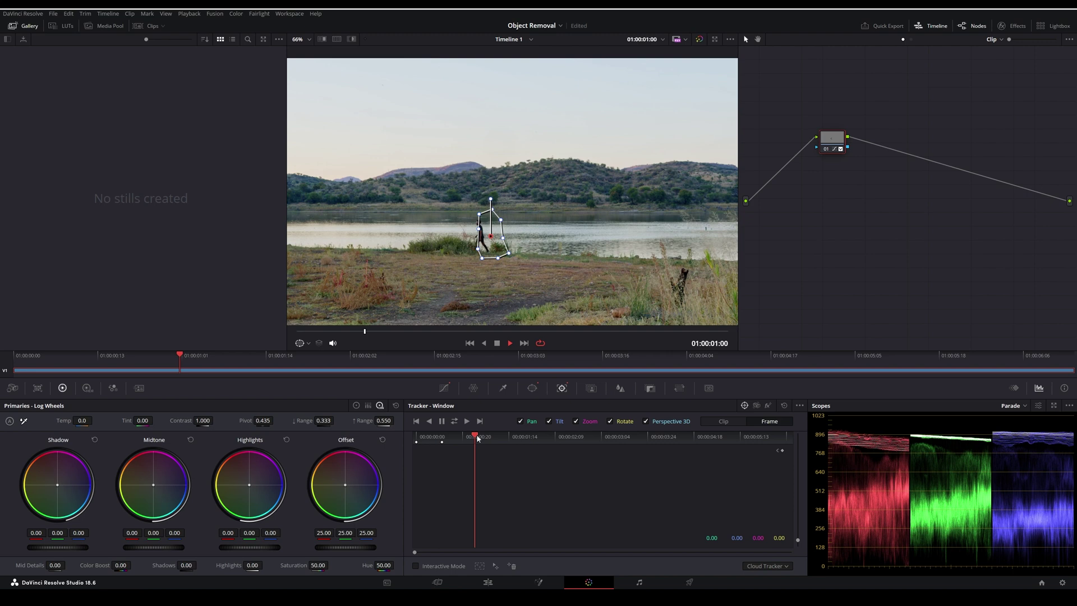
pyautogui.moveTo(498, 248); pyautogui.dragTo(458, 245)
pyautogui.hotkey('shift', 'Right')
pyautogui.click(542, 435)
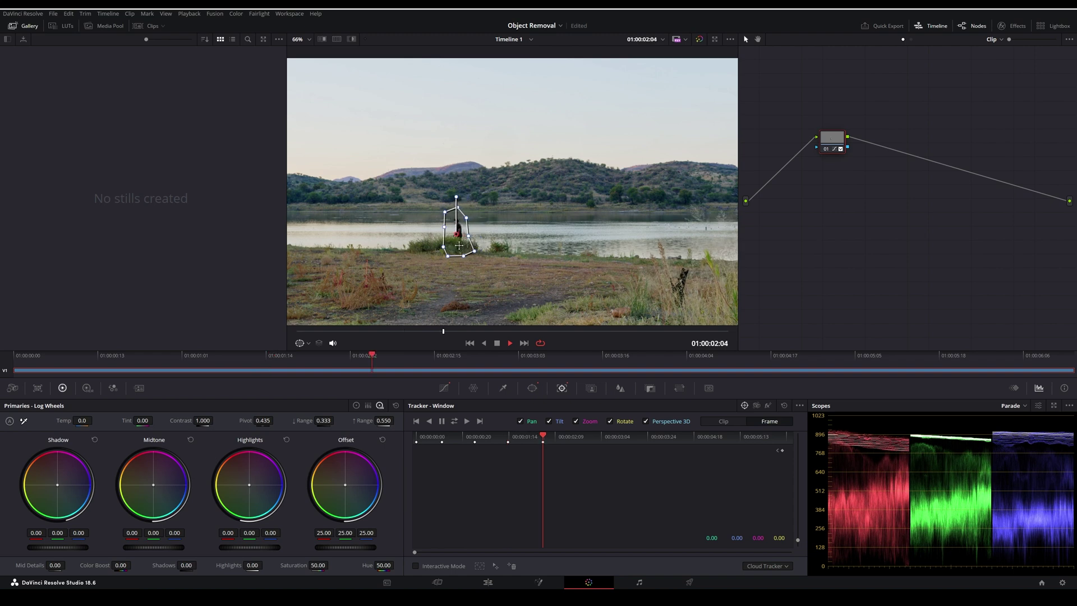
pyautogui.click(580, 437)
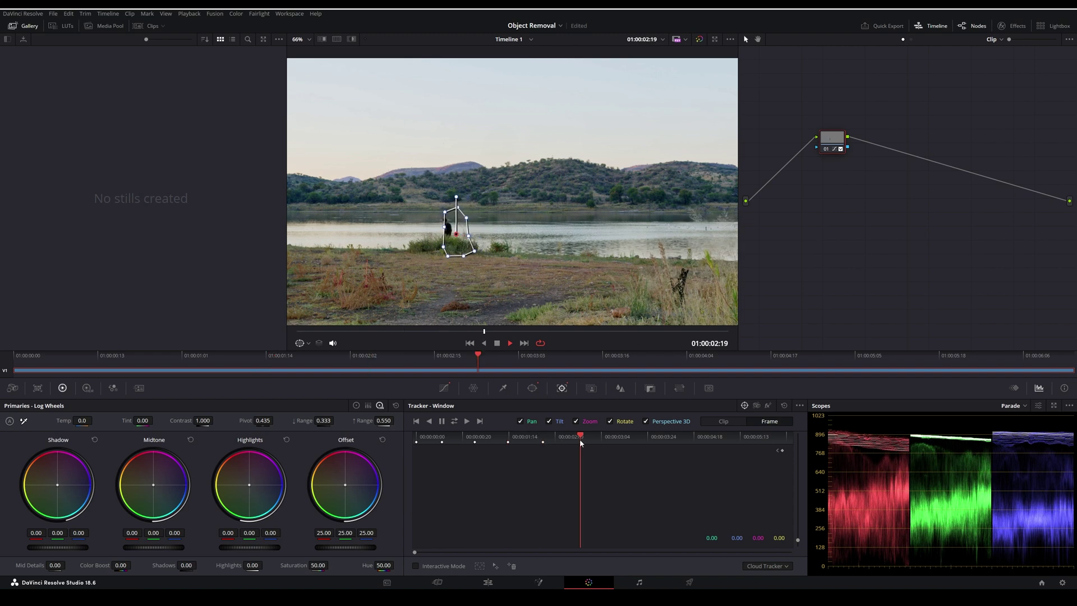
pyautogui.click(577, 437)
pyautogui.moveTo(458, 246); pyautogui.dragTo(433, 244)
# - Realign the window on the figure at 3:09, 4 seconds, 6:02 and the last frame
pyautogui.press('Right')
pyautogui.press('Right')
pyautogui.press('Right')
pyautogui.press('Right')
pyautogui.press('Right')
pyautogui.press('Right')
pyautogui.press('Right')
pyautogui.press('Right')
pyautogui.press('Right')
pyautogui.press('Right')
pyautogui.press('Right')
pyautogui.press('Right')
pyautogui.press('Right')
pyautogui.press('Right')
pyautogui.press('Right')
pyautogui.click(650, 436)
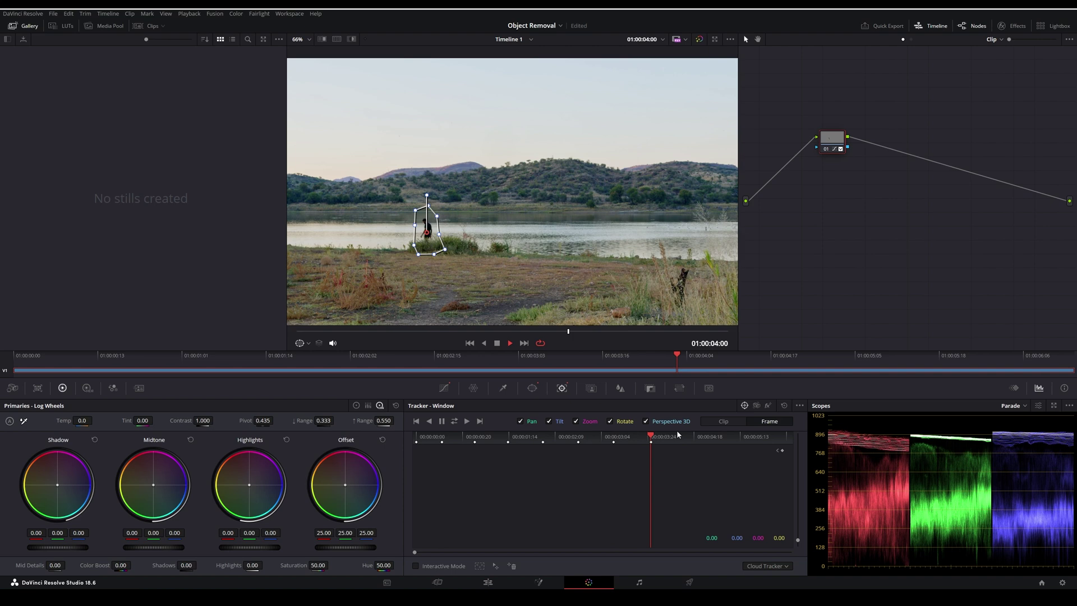
pyautogui.moveTo(676, 436); pyautogui.dragTo(689, 436)
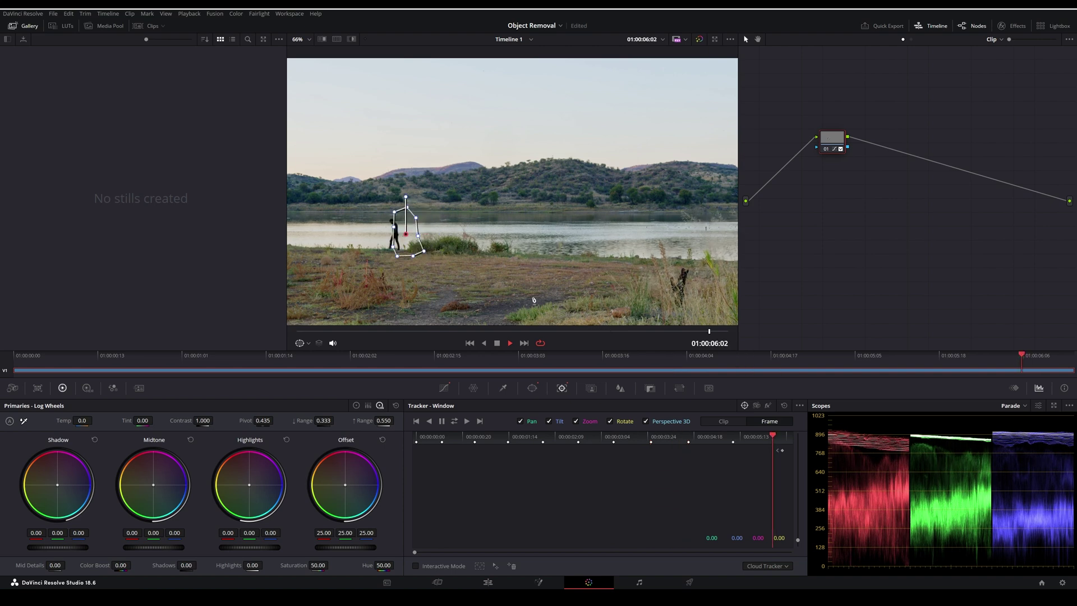
pyautogui.moveTo(406, 246); pyautogui.dragTo(393, 245)
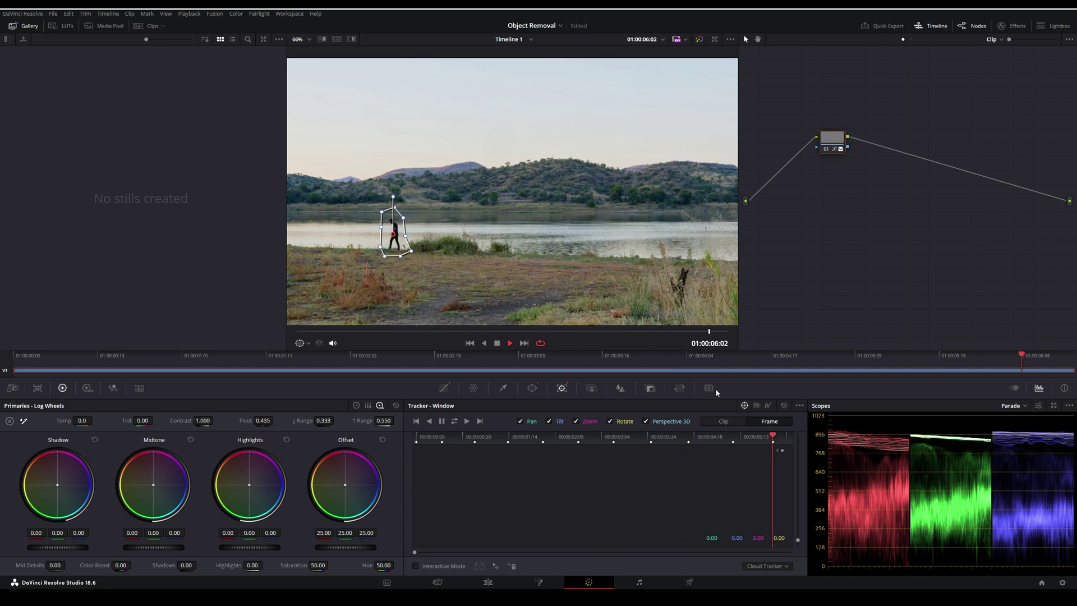
pyautogui.moveTo(772, 437); pyautogui.dragTo(788, 436)
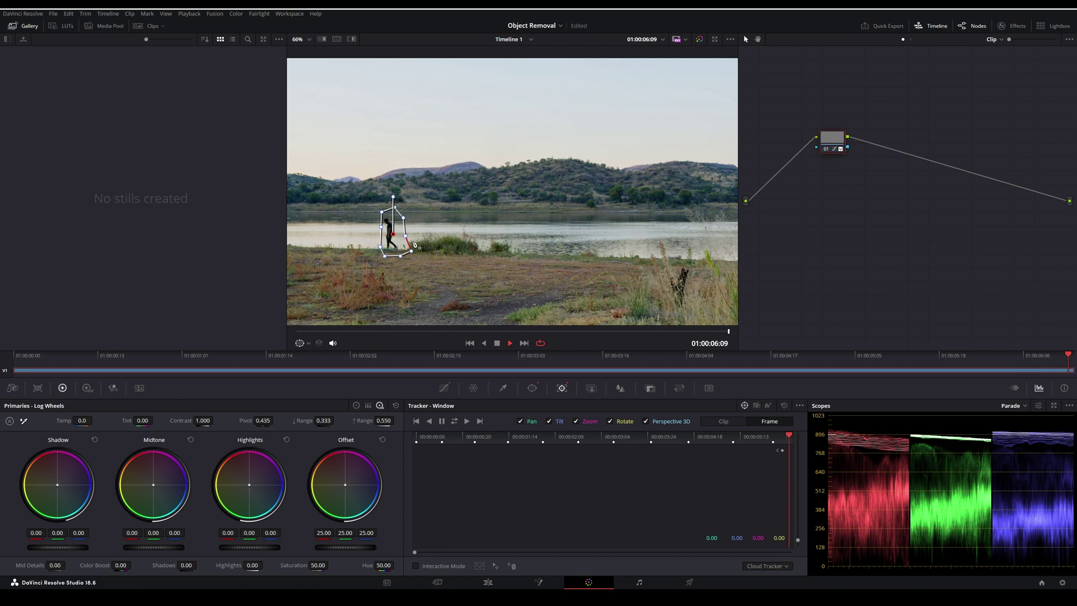
pyautogui.moveTo(395, 245); pyautogui.dragTo(388, 245)
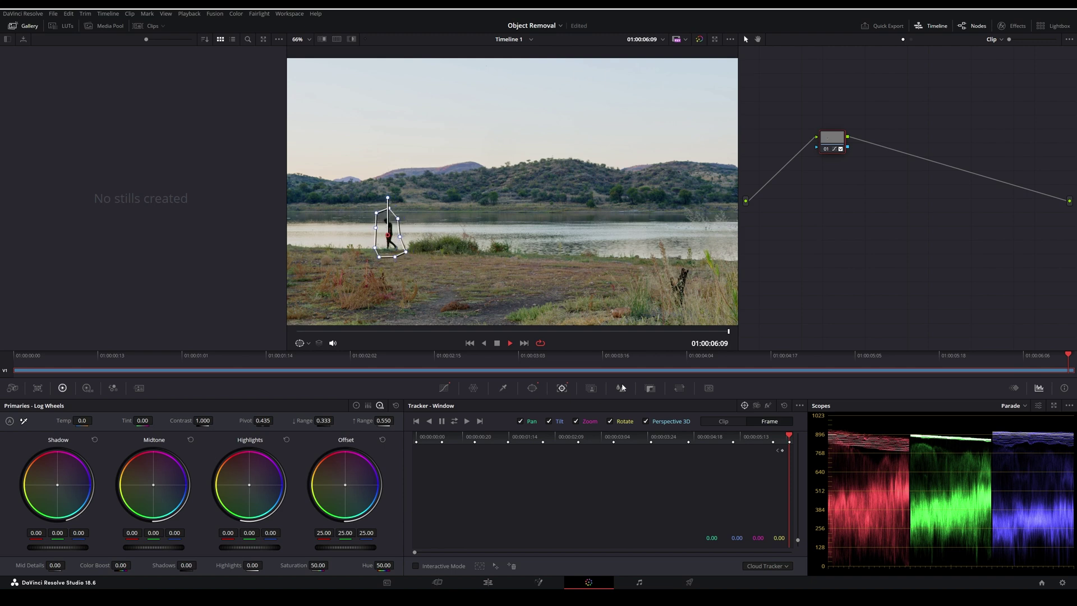
# - Track the window in reverse to the start, scrub to verify, and save the project
pyautogui.hotkey('alt', 't')
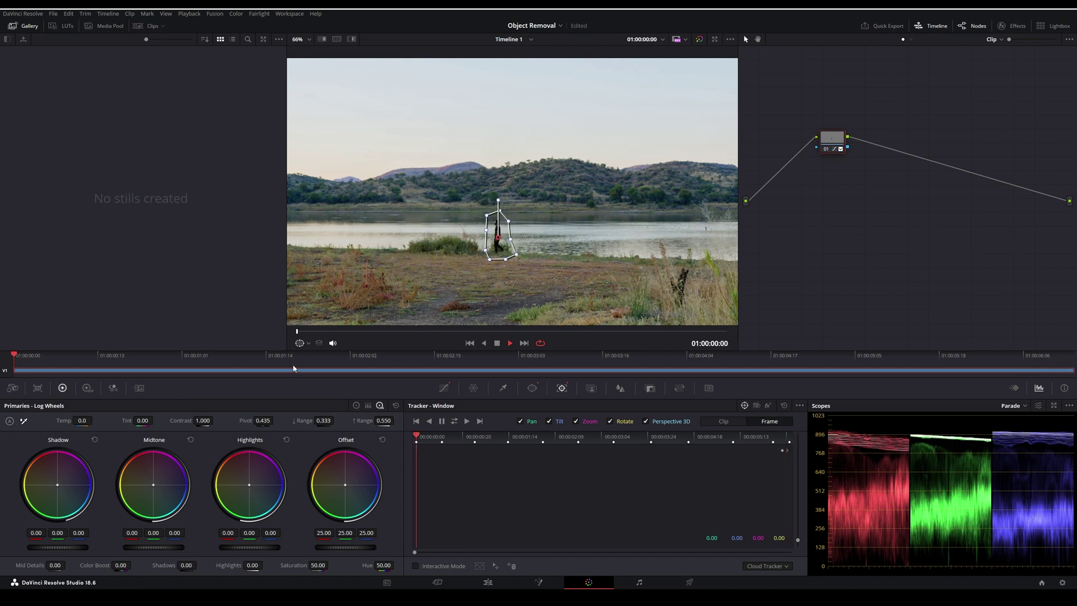
pyautogui.moveTo(312, 333)
pyautogui.mouseDown()
pyautogui.moveTo(575, 331)
pyautogui.moveTo(298, 330)
pyautogui.mouseUp()
pyautogui.hotkey('ctrl', 's')
# - Find 'object rem' in the Effects Library and apply Object Removal to node 01
pyautogui.click(1013, 27)
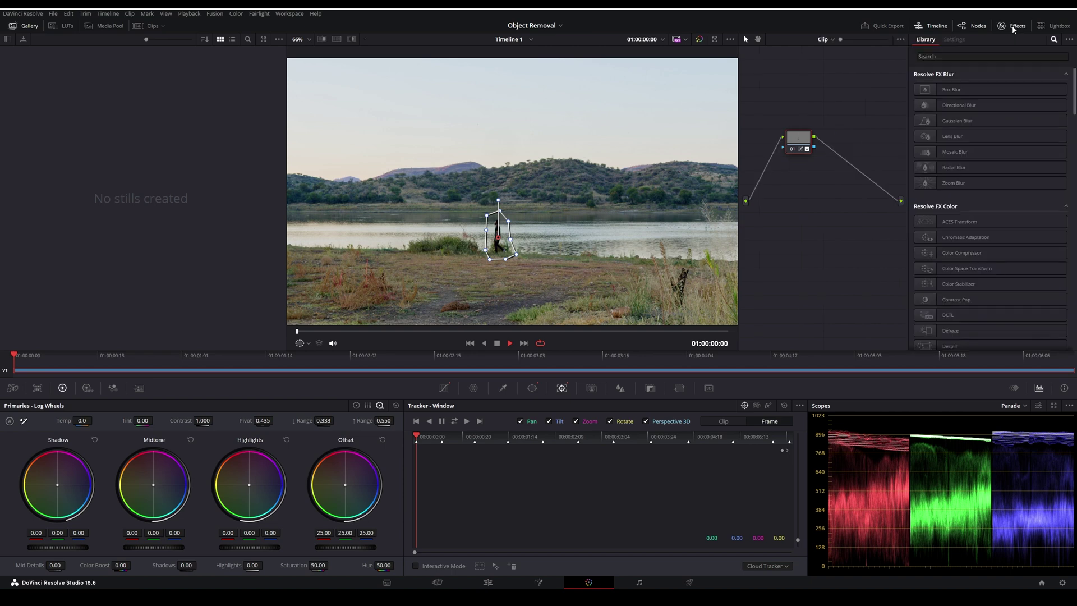
pyautogui.click(949, 56)
pyautogui.write('object')
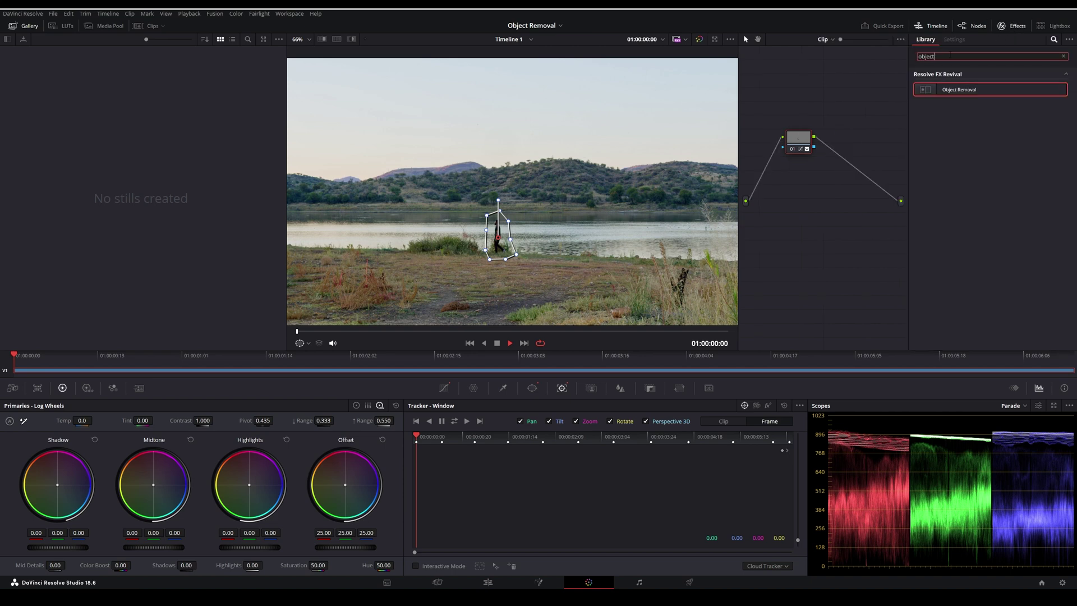
pyautogui.write(' rem')
pyautogui.moveTo(953, 92); pyautogui.dragTo(797, 152)
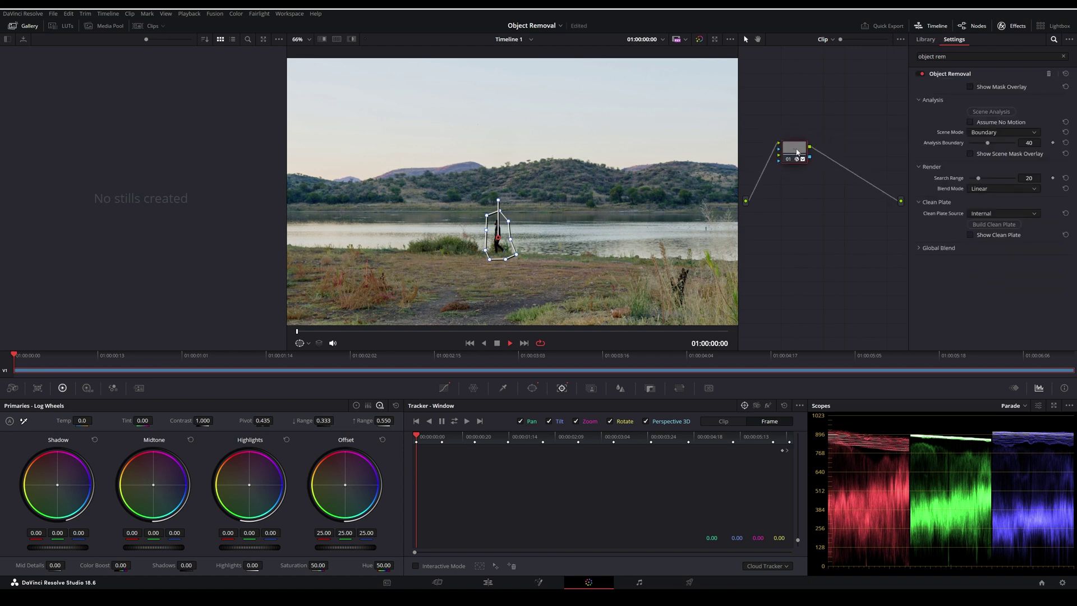
# - Run Scene Analysis, build the clean plate, and play the clip from the start
pyautogui.click(994, 111)
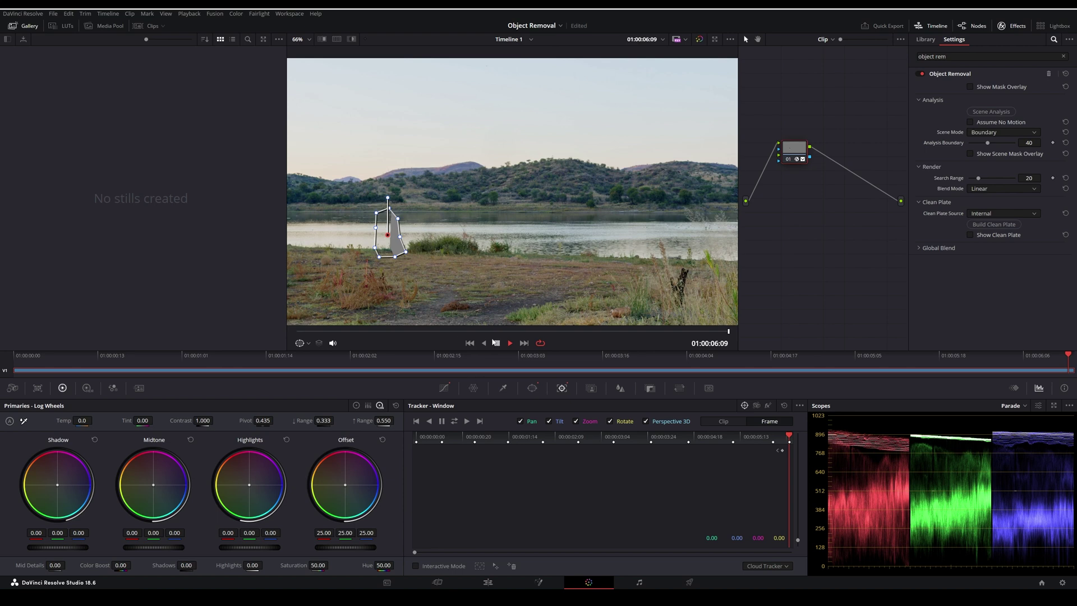
pyautogui.moveTo(700, 333); pyautogui.dragTo(725, 329)
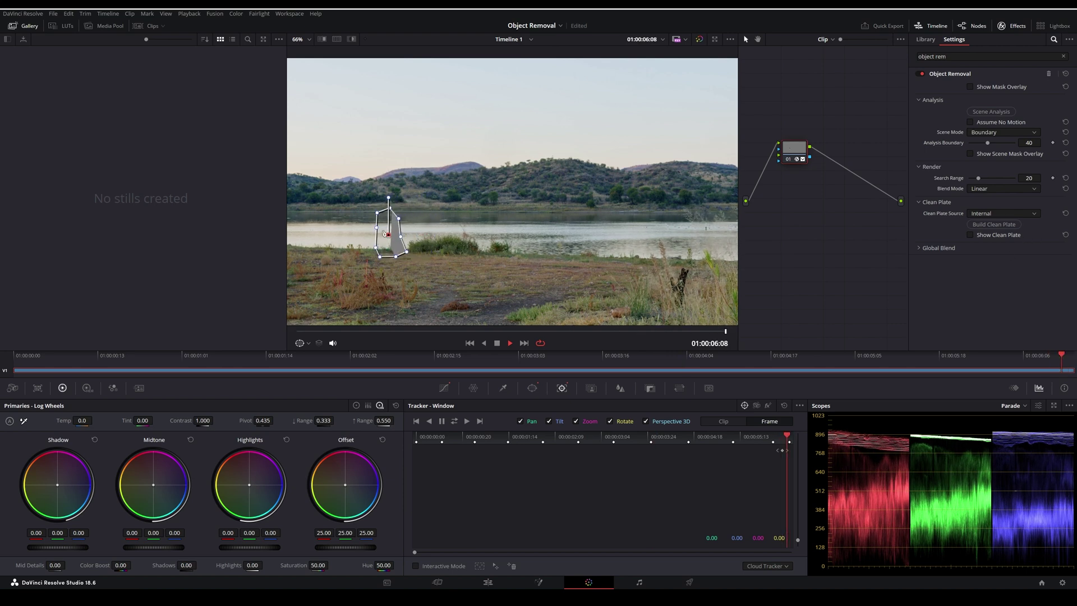
pyautogui.click(993, 225)
pyautogui.moveTo(723, 331); pyautogui.dragTo(274, 311)
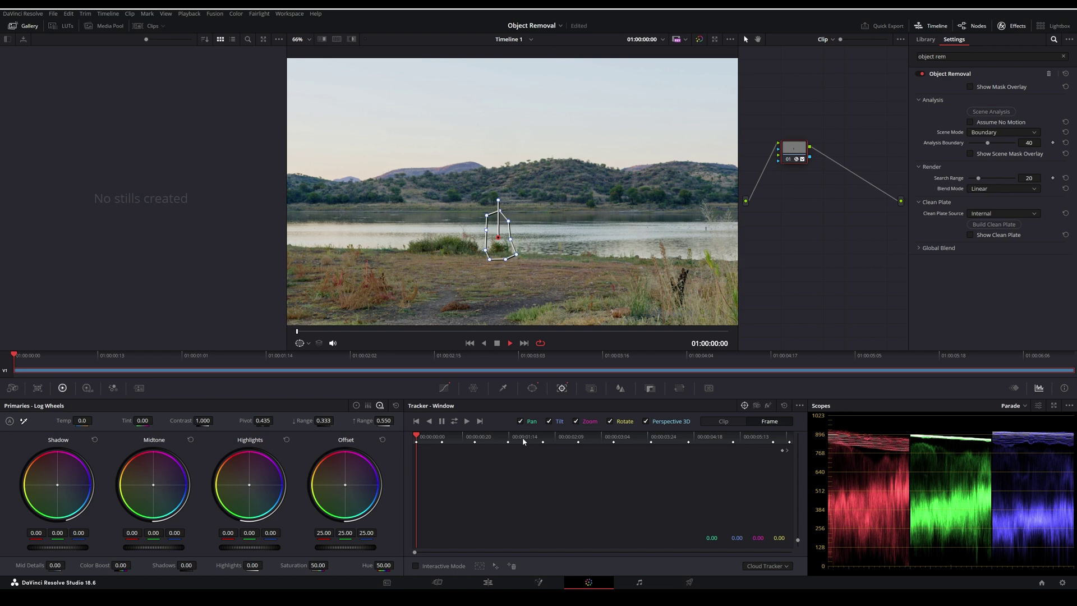
pyautogui.click(443, 387)
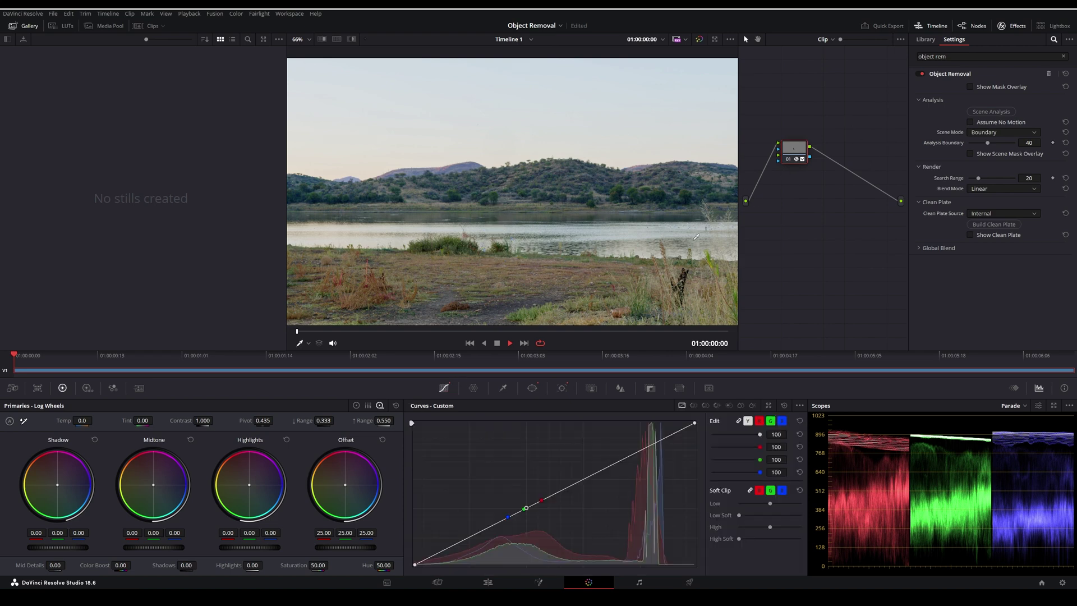
pyautogui.press('space')
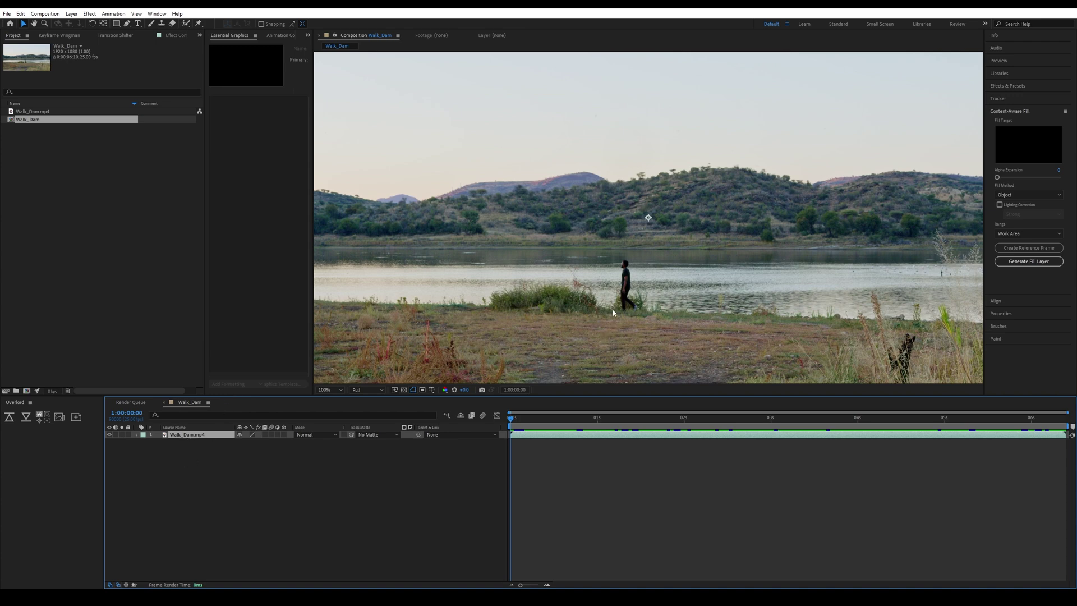
# - Zoom in and, with the Pen tool, start the mask at the man's feet and trace around his head
pyautogui.scroll(3, 613, 312)
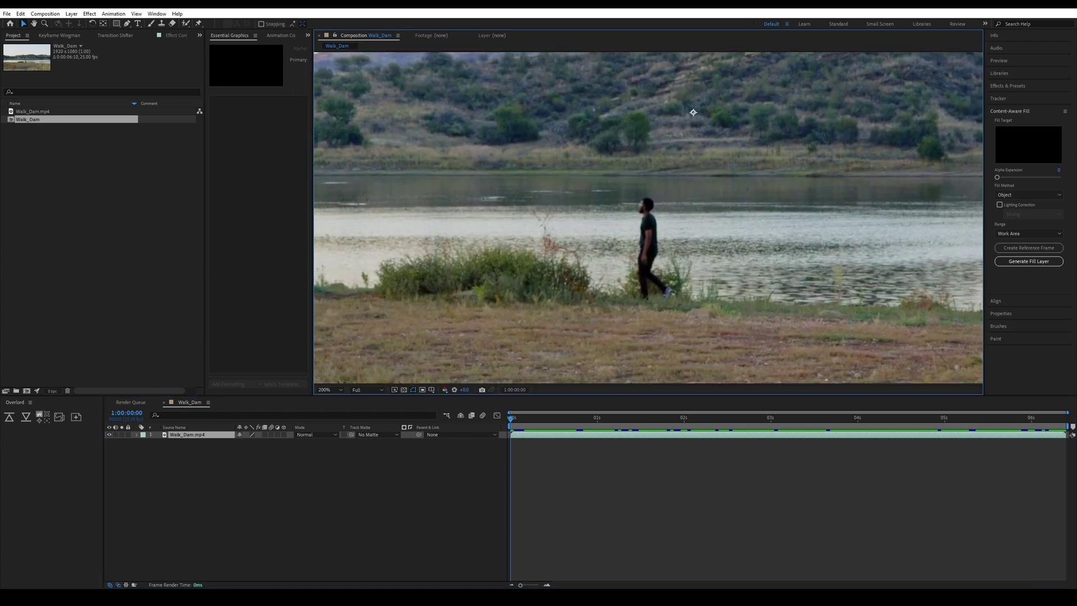
pyautogui.click(127, 23)
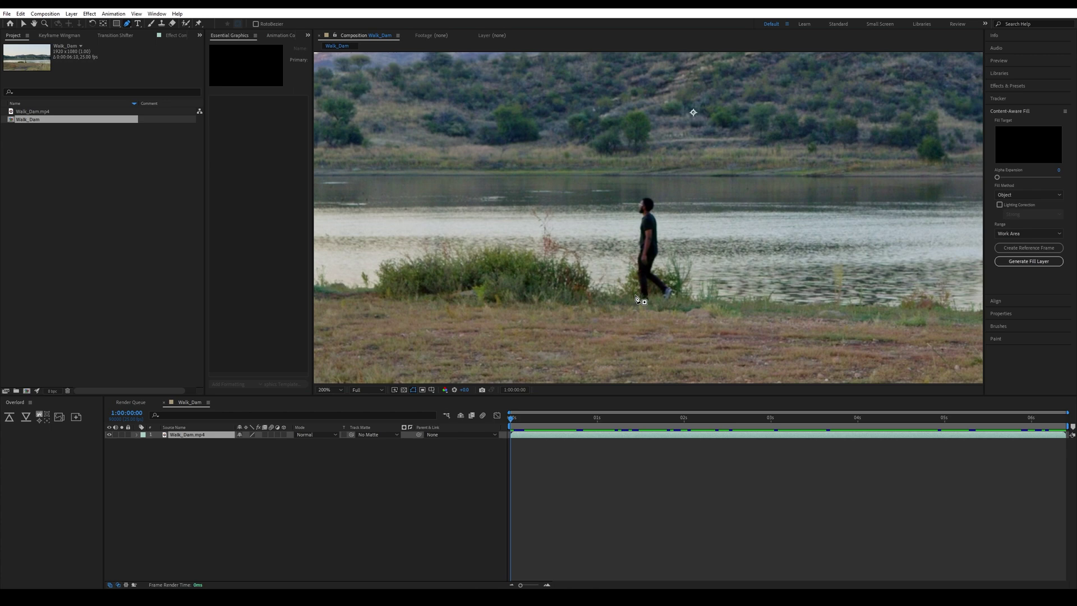
pyautogui.moveTo(617, 302); pyautogui.dragTo(626, 269)
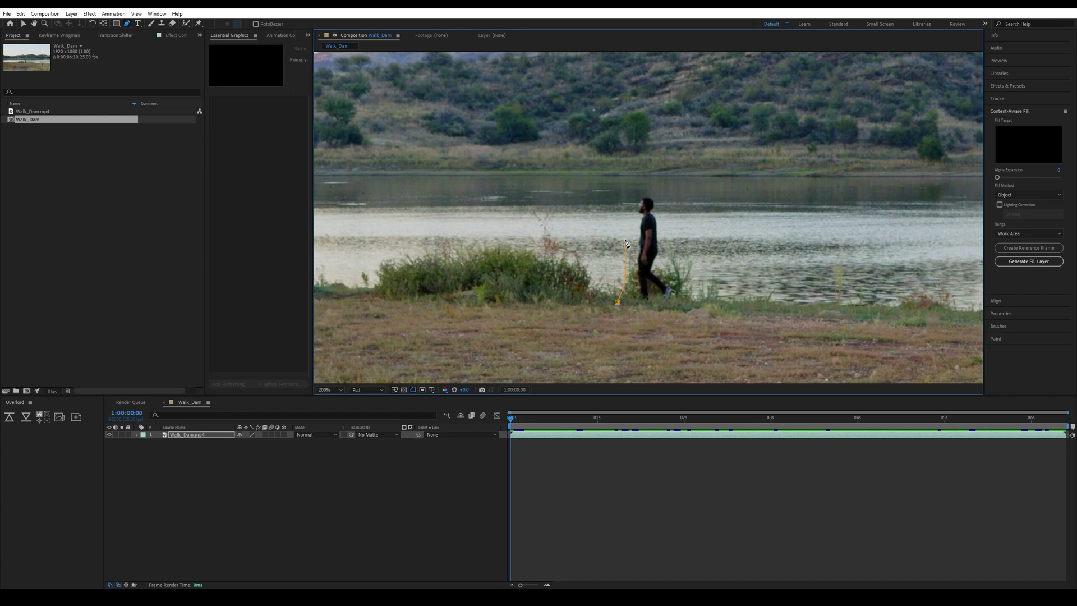
pyautogui.click(625, 245)
pyautogui.click(624, 226)
pyautogui.click(626, 194)
pyautogui.click(646, 186)
pyautogui.click(653, 184)
pyautogui.click(664, 186)
pyautogui.click(671, 193)
# - Trace the mask down his right side, close it at the first vertex, and push the left edge outward
pyautogui.click(679, 217)
pyautogui.click(680, 247)
pyautogui.click(695, 285)
pyautogui.click(693, 310)
pyautogui.click(685, 312)
pyautogui.click(630, 318)
pyautogui.click(617, 301)
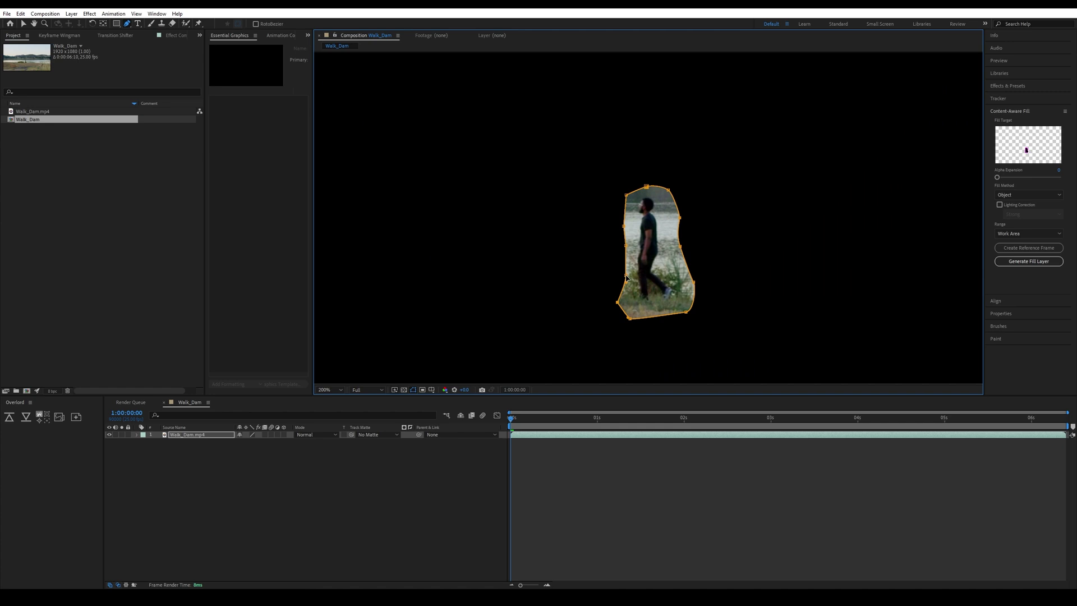
pyautogui.click(626, 277)
# - Expand the layer's Masks, change Mask 1's mode from Add to None, and select Mask 1
pyautogui.scroll(-2, 635, 212)
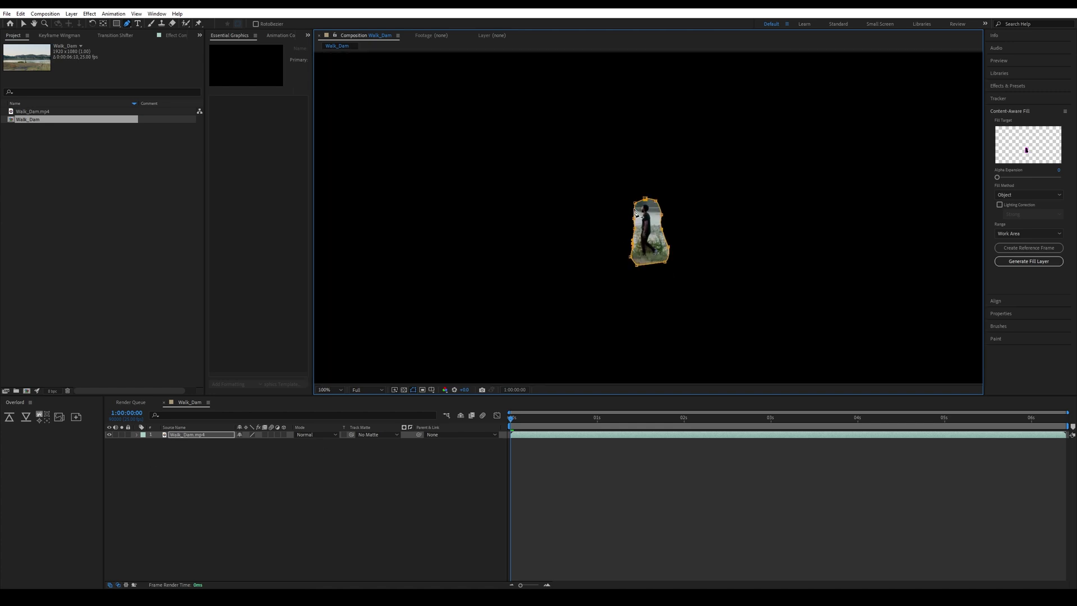
pyautogui.scroll(-1, 650, 224)
pyautogui.scroll(1, 650, 224)
pyautogui.scroll(-1, 651, 223)
pyautogui.click(137, 435)
pyautogui.click(144, 443)
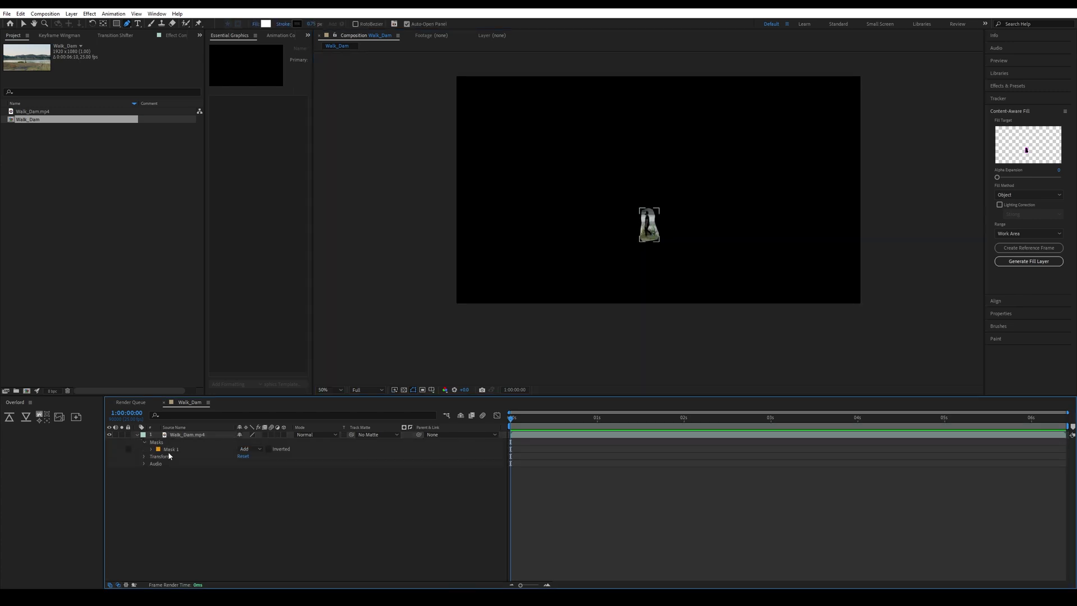
pyautogui.click(247, 448)
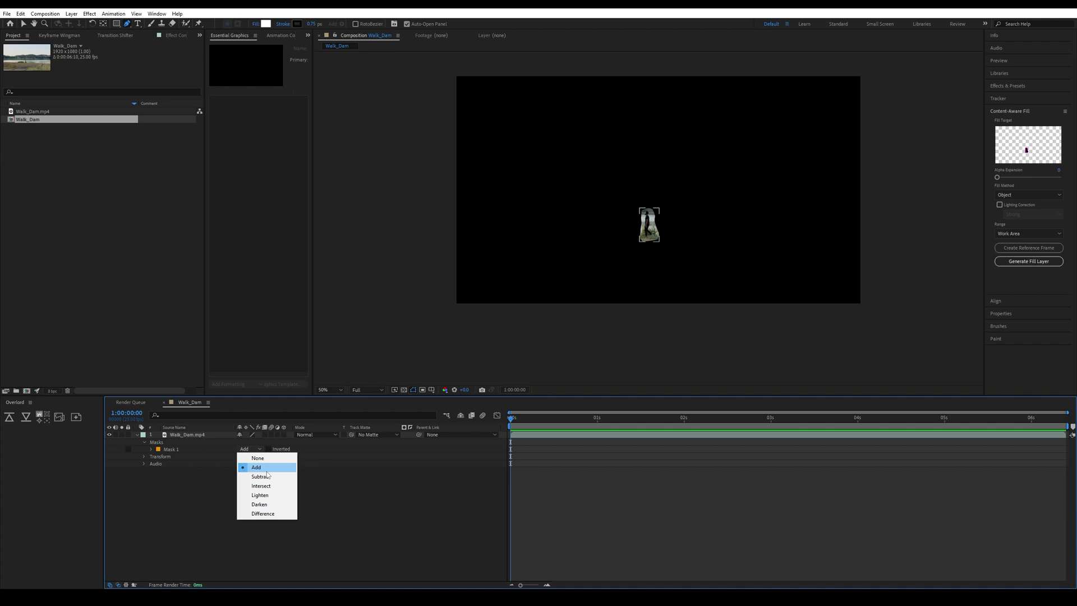
pyautogui.click(257, 458)
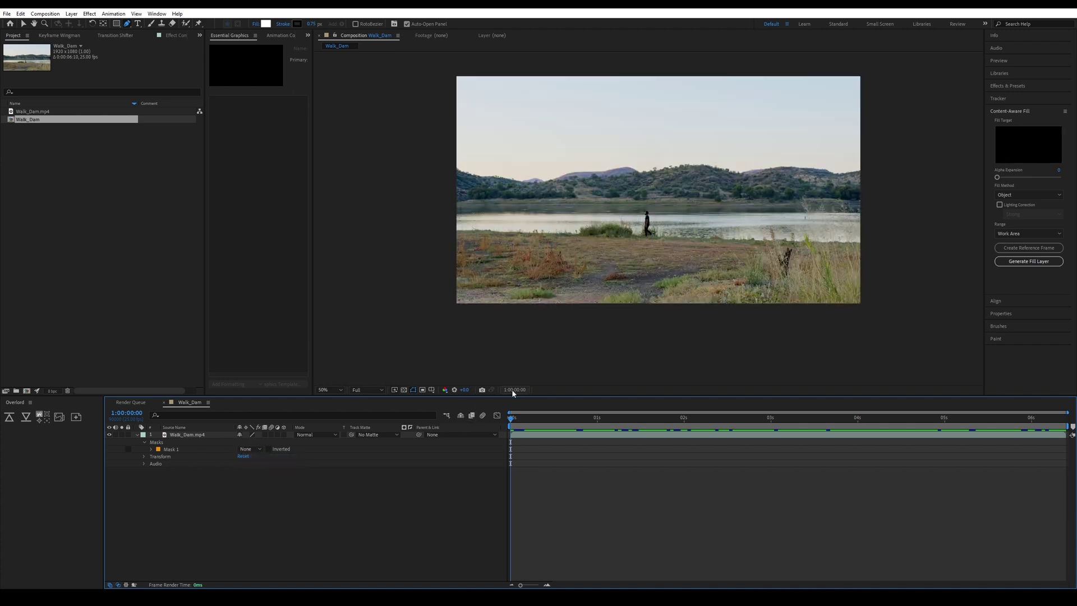
pyautogui.click(168, 450)
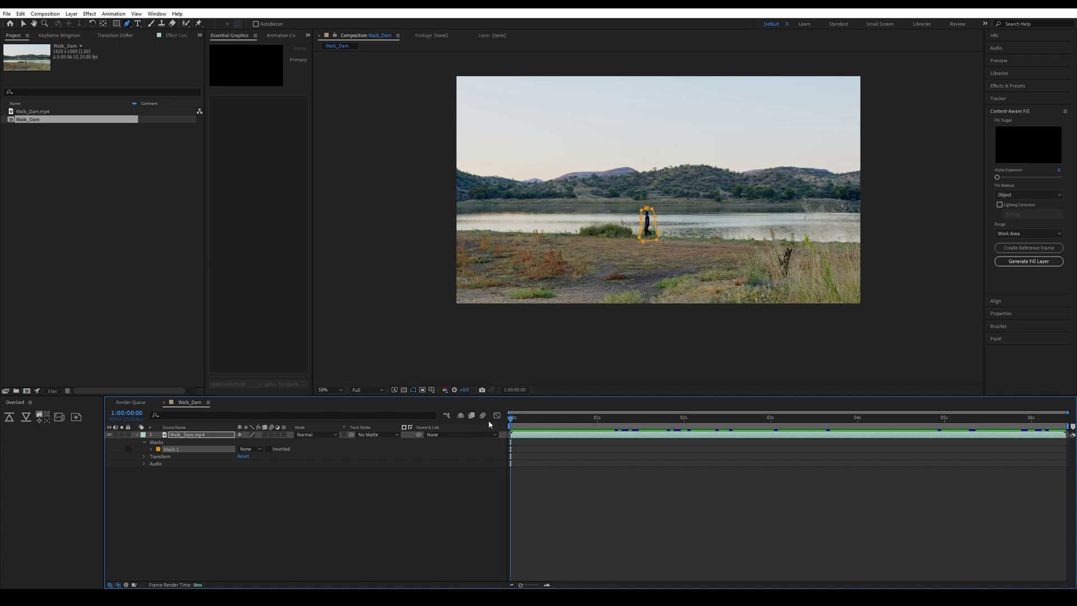
# - Start Track Mask on Mask 1 and track forward, then stop, return to frame one and zoom to 200%
pyautogui.rightClick(179, 449)
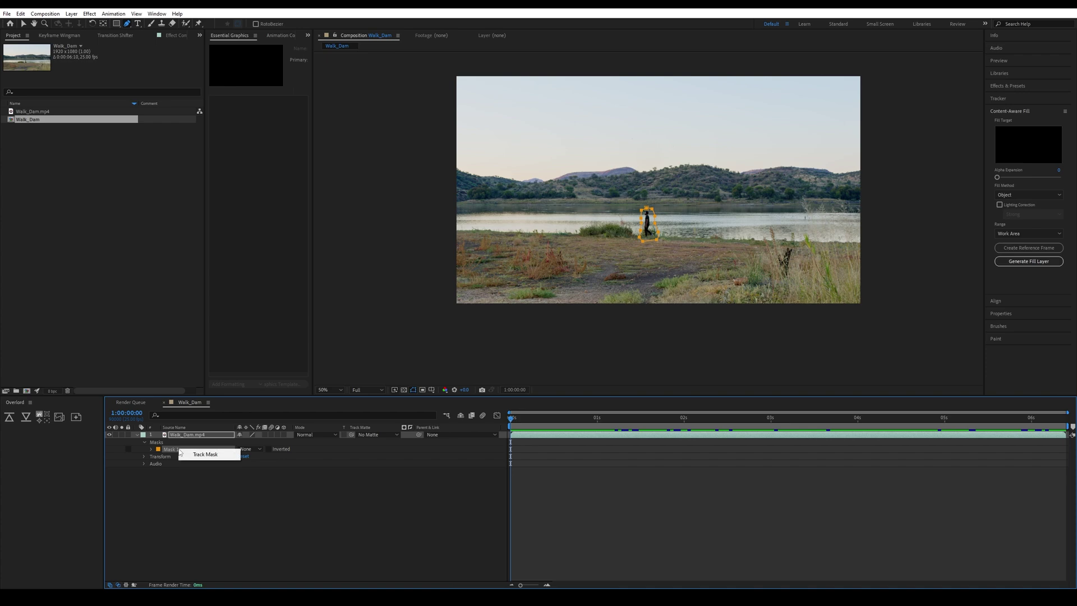
pyautogui.rightClick(170, 449)
pyautogui.click(184, 455)
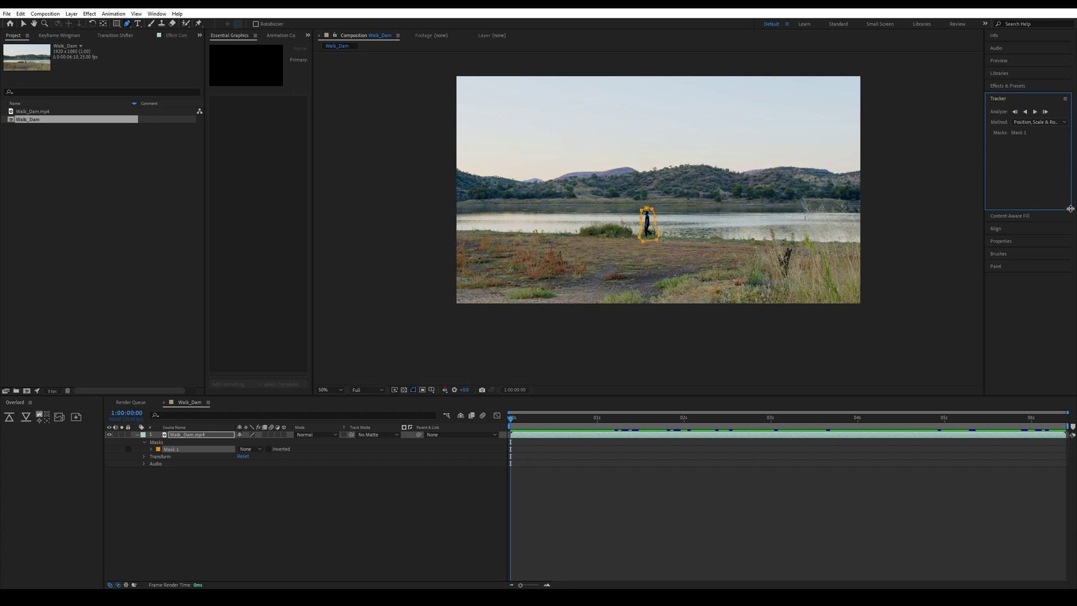
pyautogui.moveTo(985, 93); pyautogui.dragTo(885, 107)
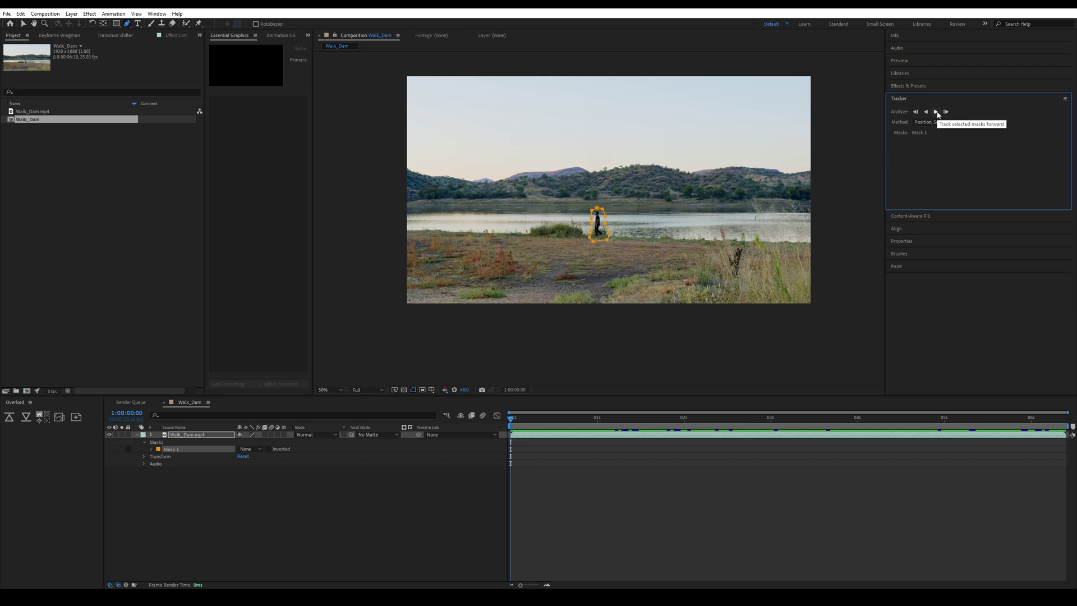
pyautogui.click(936, 112)
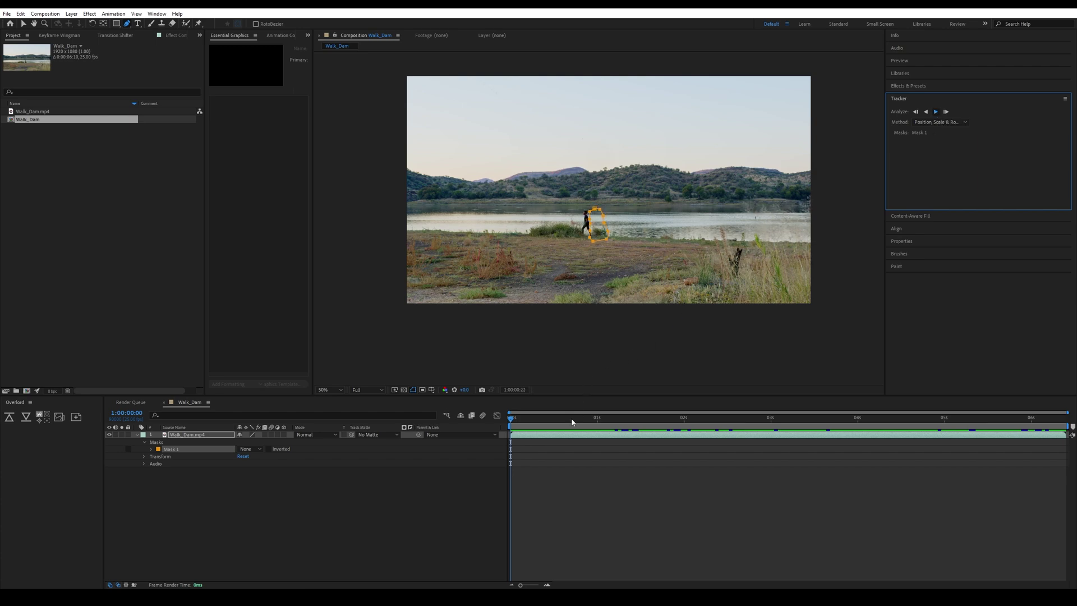
pyautogui.click(498, 431)
pyautogui.press('Home')
pyautogui.press('.')
pyautogui.press('.')
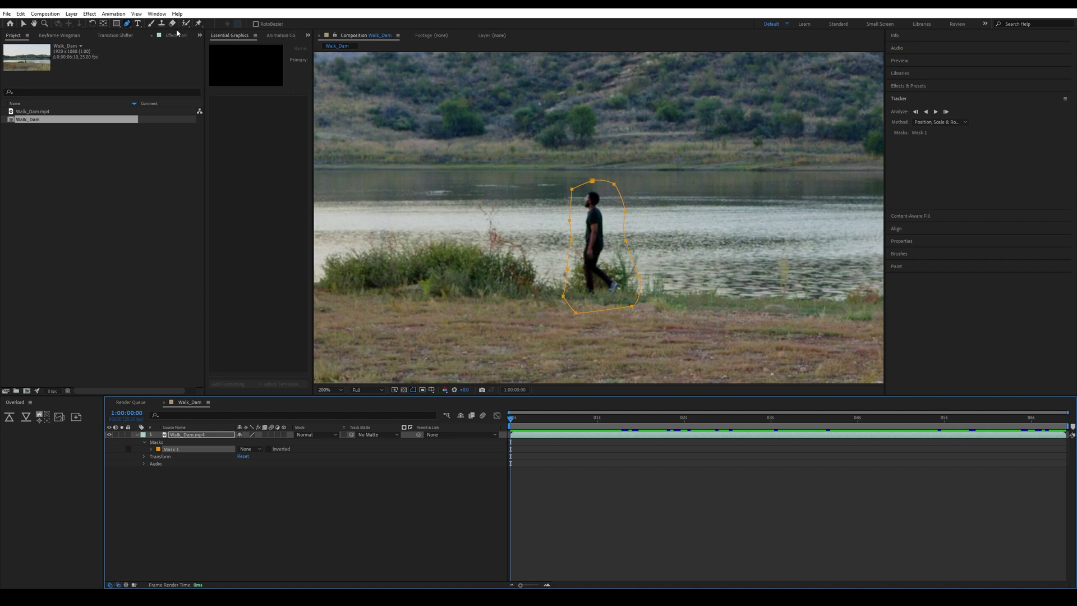
# - Enable Mask Path keyframing and move the mask left onto the man at a later frame
pyautogui.click(152, 449)
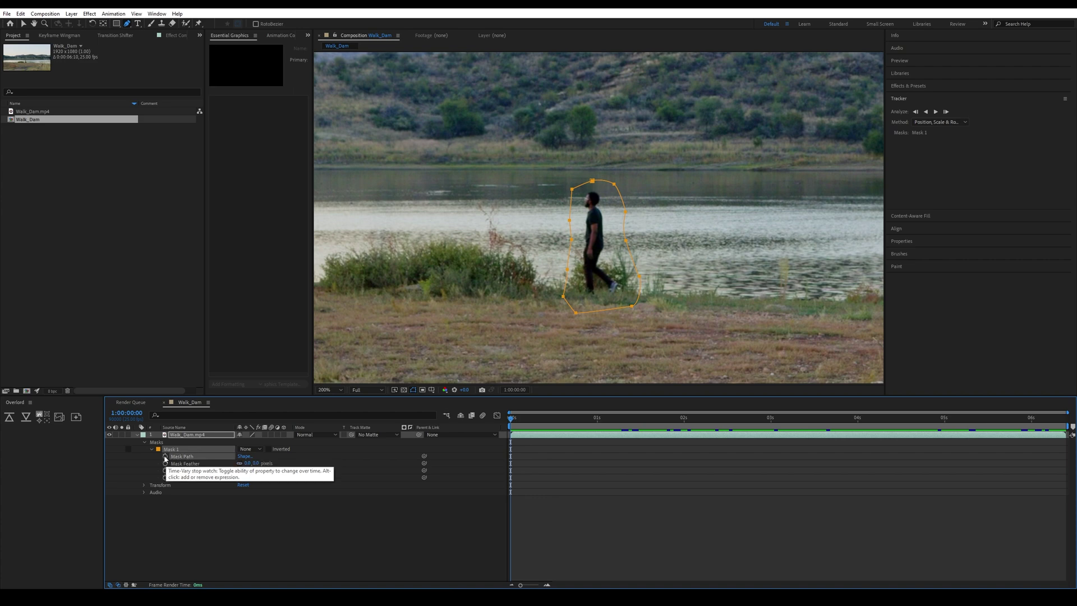
pyautogui.click(166, 456)
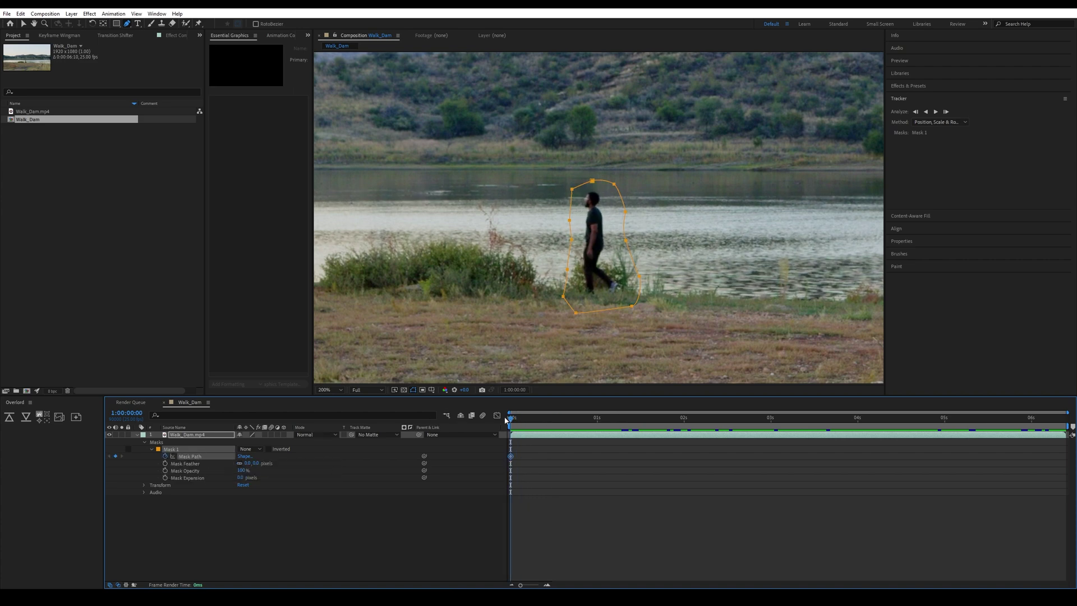
pyautogui.moveTo(510, 419); pyautogui.dragTo(559, 422)
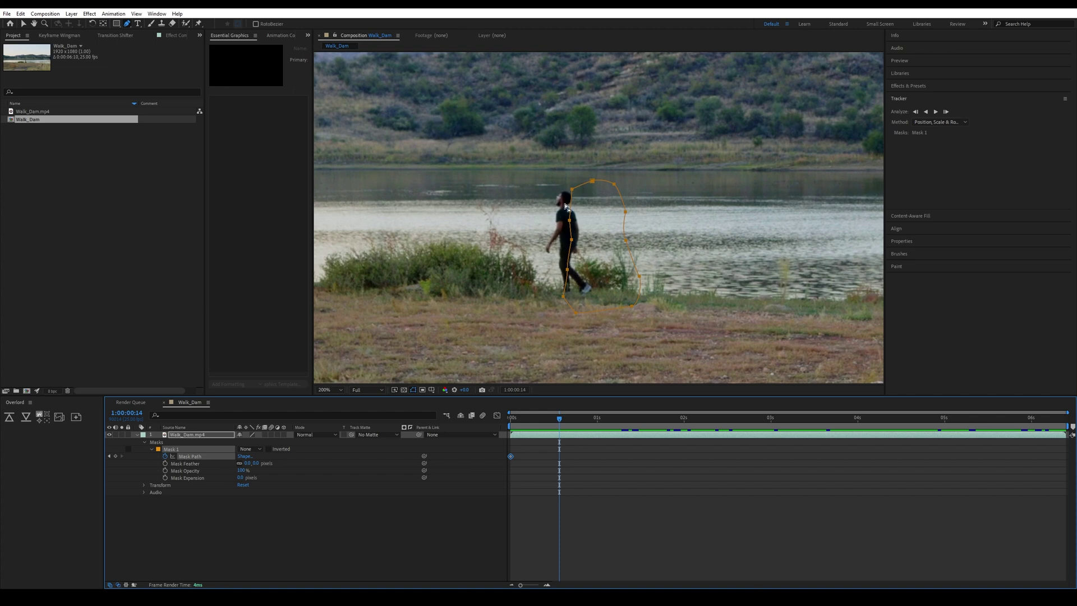
pyautogui.press('v')
pyautogui.moveTo(583, 189); pyautogui.dragTo(498, 192)
# - Preview ahead and keyframe the mask back over the man at further frames
pyautogui.press('space')
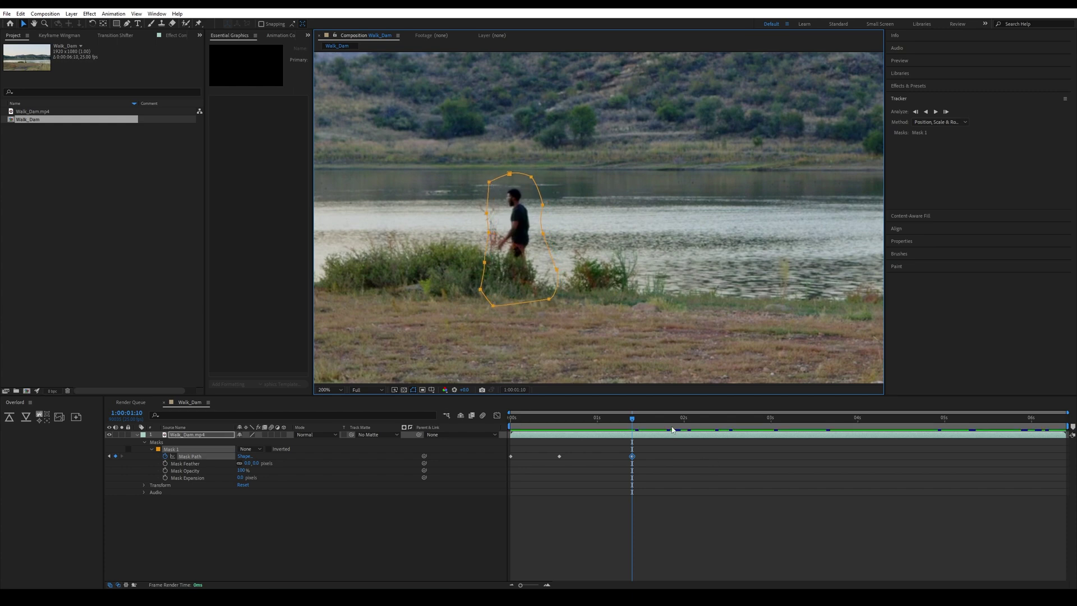
pyautogui.press('space')
pyautogui.press('space')
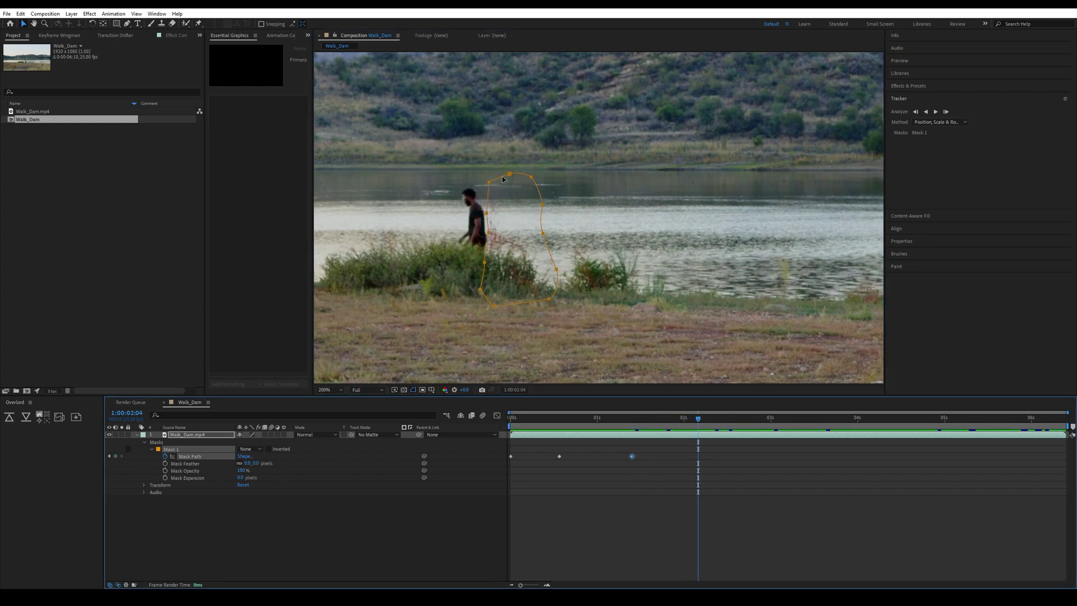
pyautogui.moveTo(510, 183); pyautogui.dragTo(458, 175)
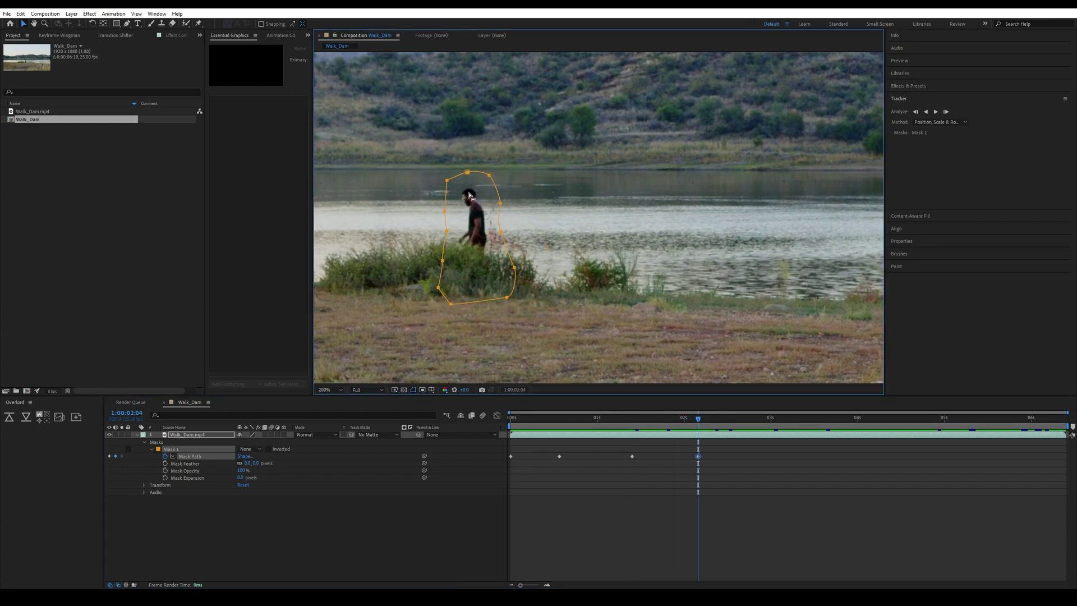
pyautogui.click(761, 417)
pyautogui.moveTo(501, 230); pyautogui.dragTo(659, 224)
pyautogui.press('h')
# - Keyframe the mask onto the man at 4:09 and later frames to the end, then scrub back to check
pyautogui.click(820, 417)
pyautogui.click(889, 418)
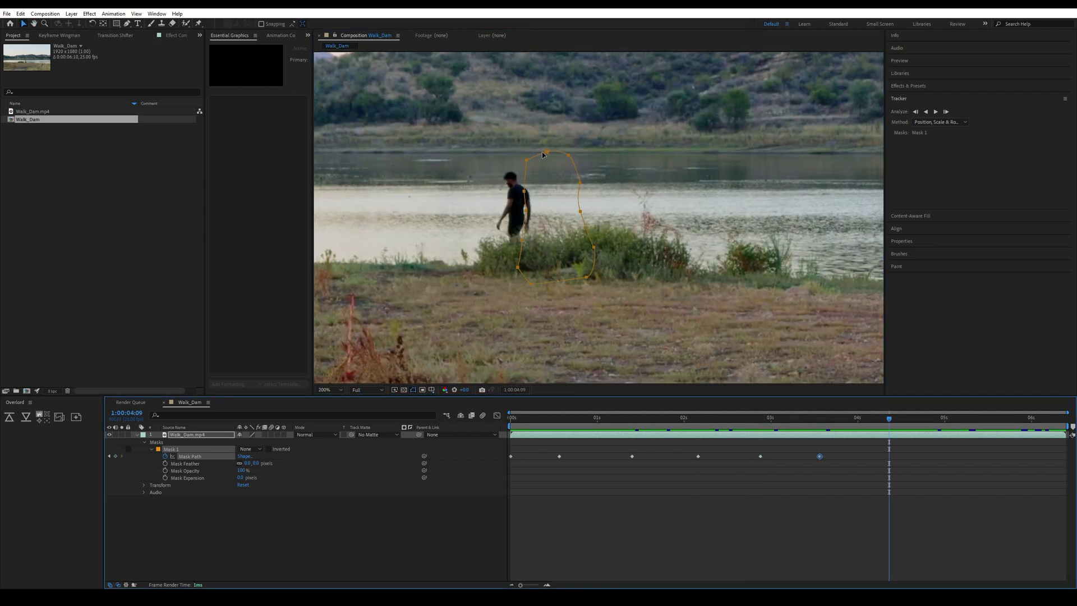
pyautogui.press('v')
pyautogui.moveTo(566, 161); pyautogui.dragTo(391, 163)
pyautogui.click(955, 425)
pyautogui.click(1016, 418)
pyautogui.click(1063, 417)
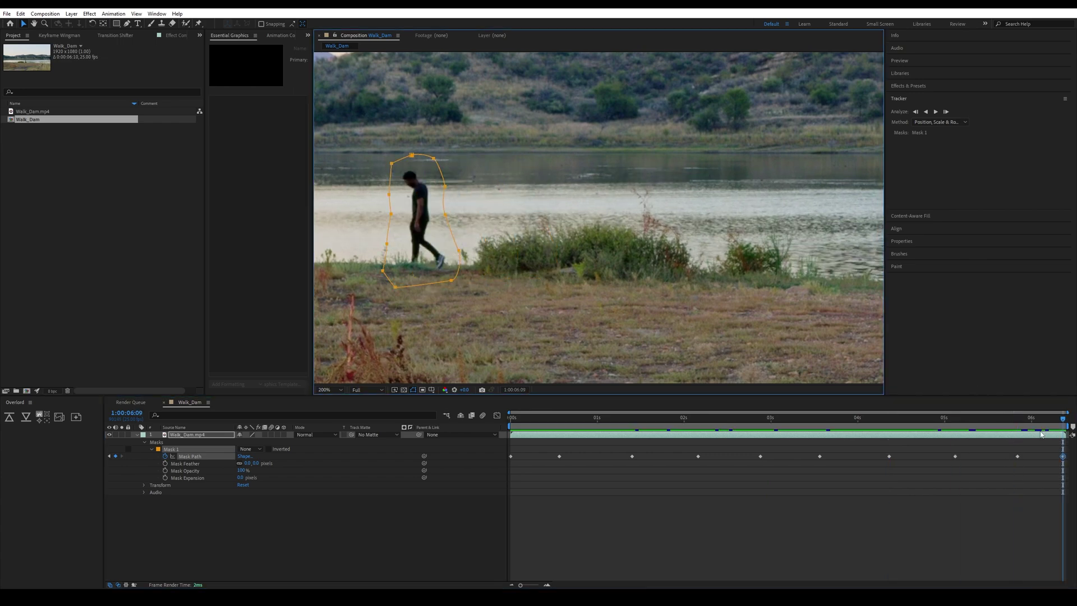
pyautogui.moveTo(1056, 422); pyautogui.dragTo(480, 411)
# - Set the viewer zoom to Fit and deselect the last mask keyframe
pyautogui.scroll(-4, 543, 217)
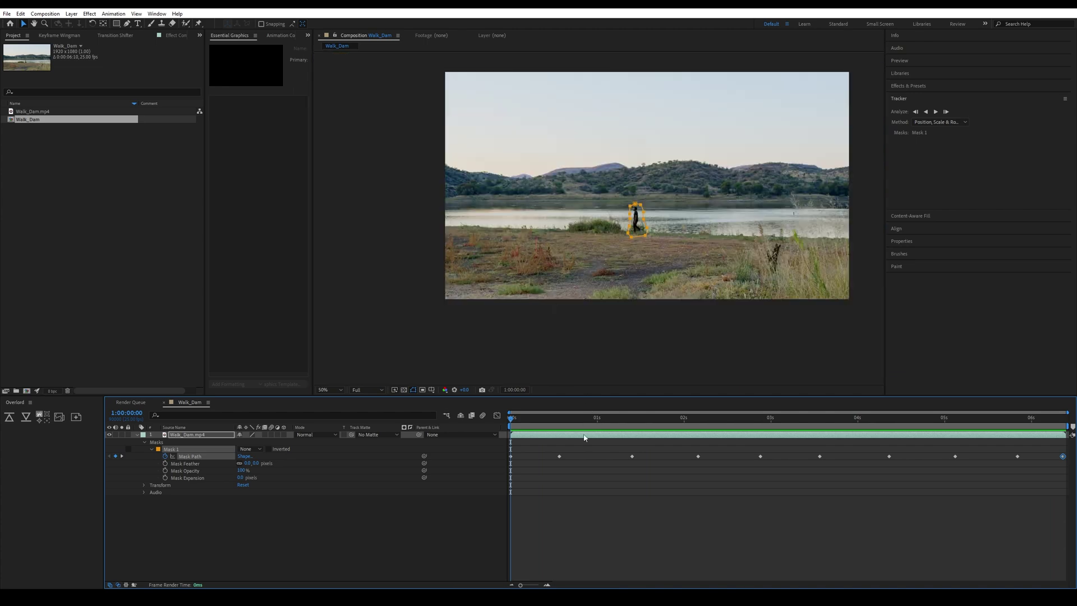
pyautogui.hotkey('shift', '/')
pyautogui.click(330, 389)
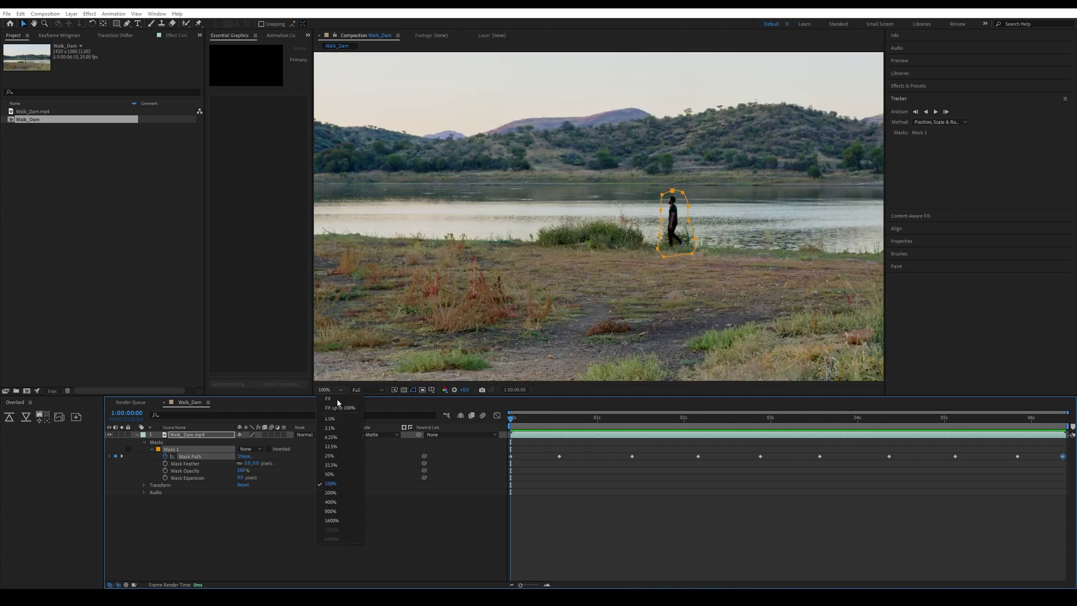
pyautogui.click(337, 409)
pyautogui.click(263, 393)
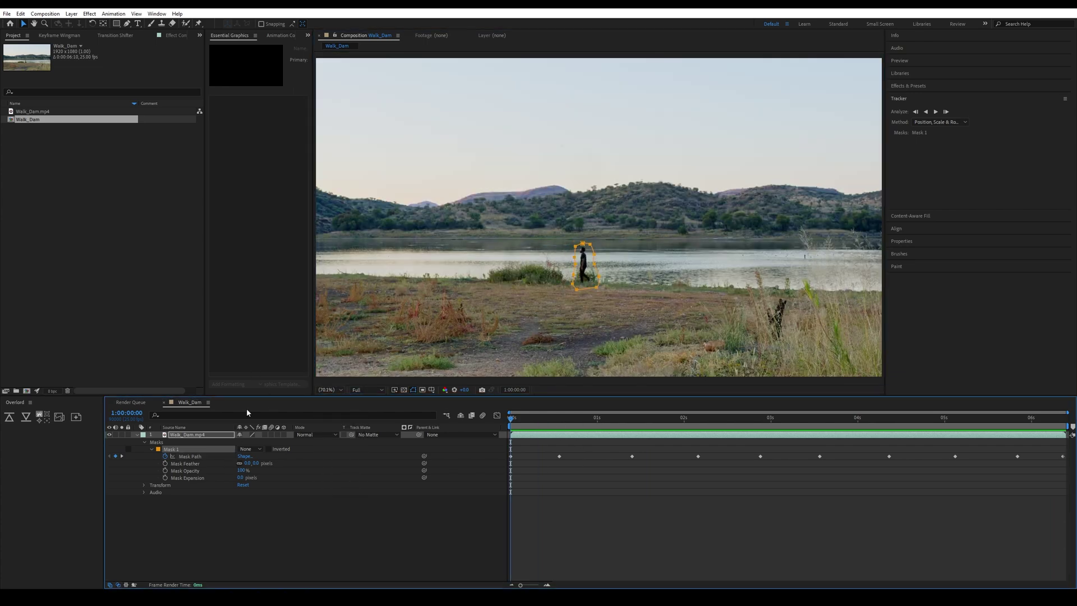
# - Change Mask 1's mode from None to Subtract and scrub the clip to check the cut-out
pyautogui.click(250, 448)
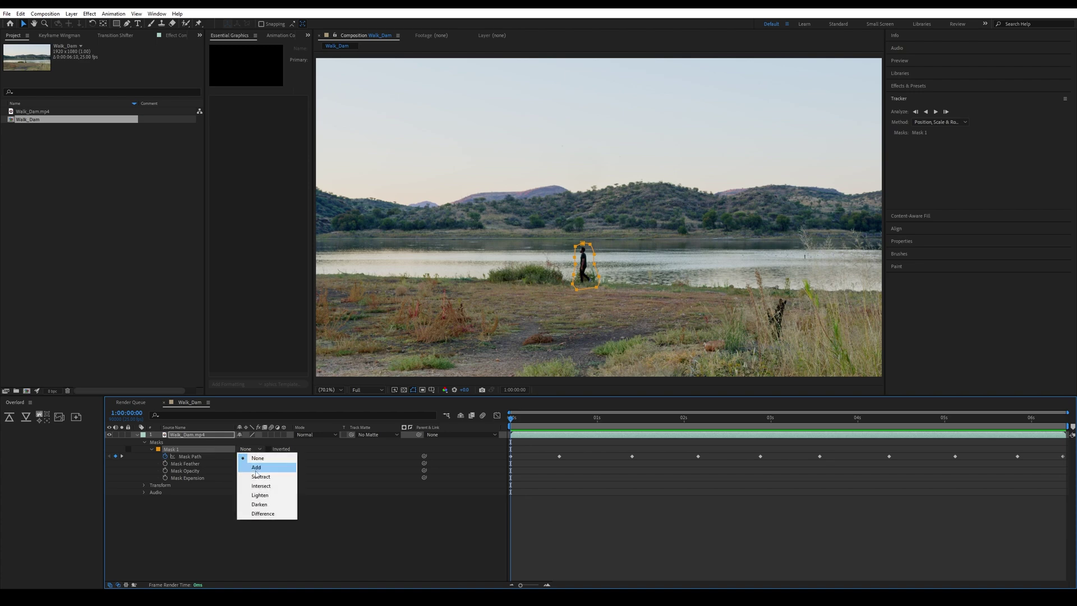
pyautogui.click(249, 474)
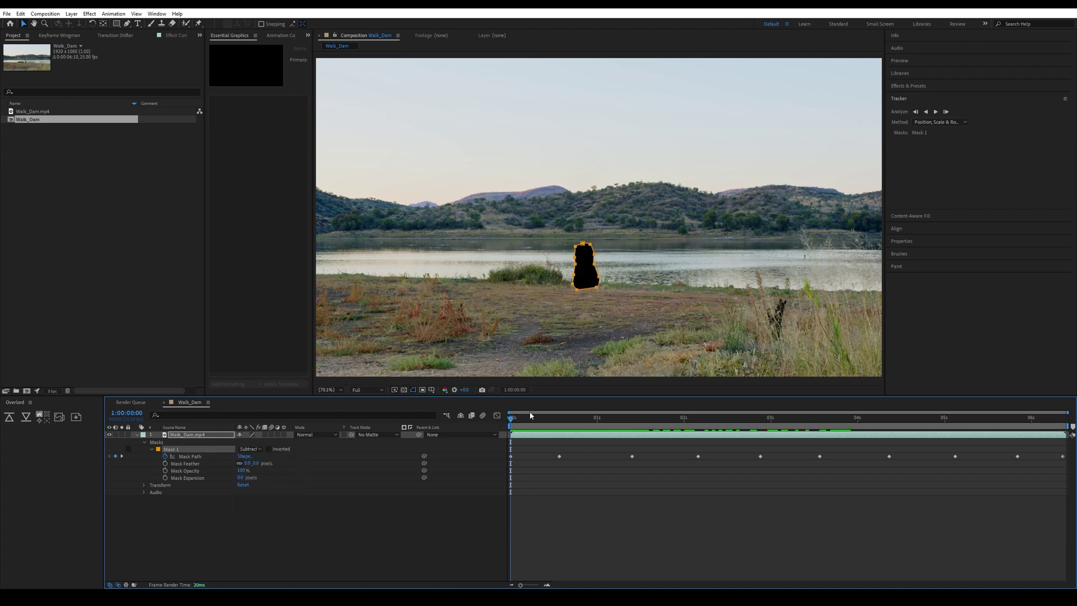
pyautogui.moveTo(530, 416); pyautogui.dragTo(501, 425)
pyautogui.moveTo(541, 418); pyautogui.dragTo(589, 421)
pyautogui.press('Home')
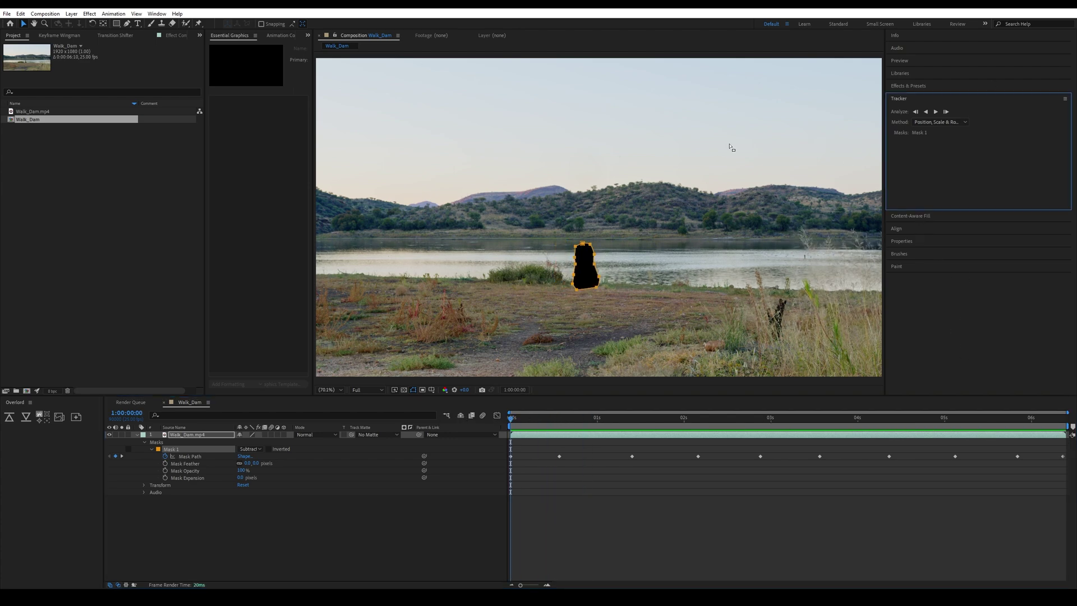
# - Generate the Fill [000-159].png layer using Fill Method Object with Lighting Correction off
pyautogui.click(929, 216)
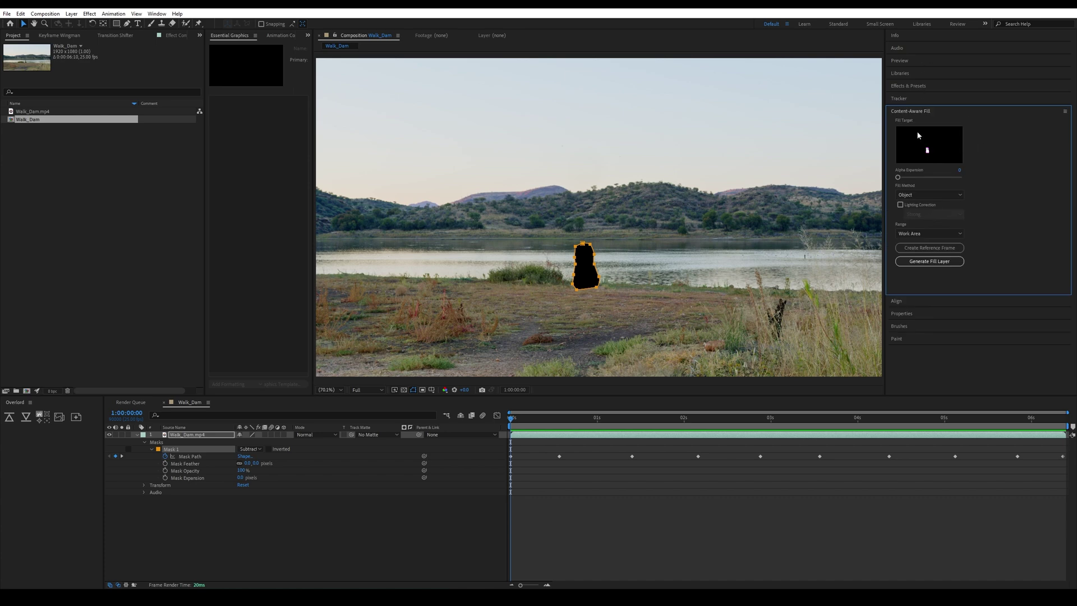
pyautogui.click(156, 13)
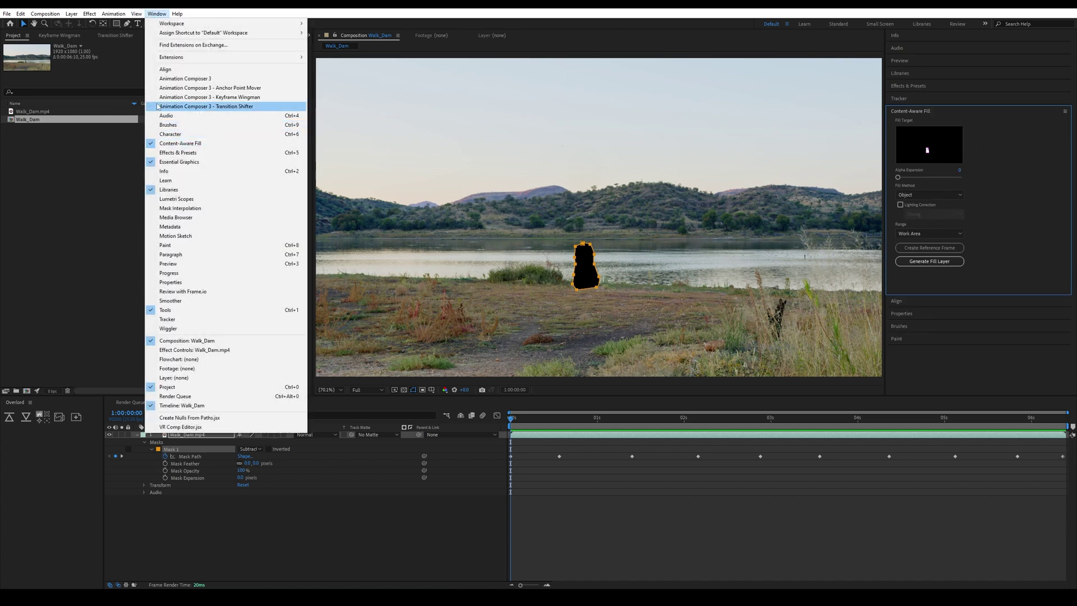
pyautogui.click(968, 123)
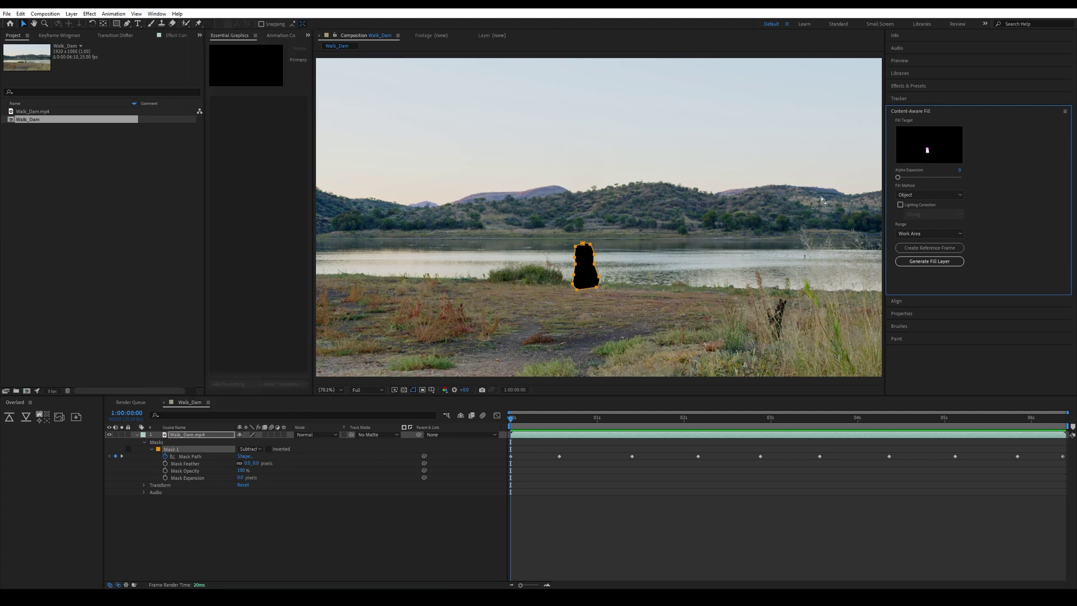
pyautogui.click(923, 195)
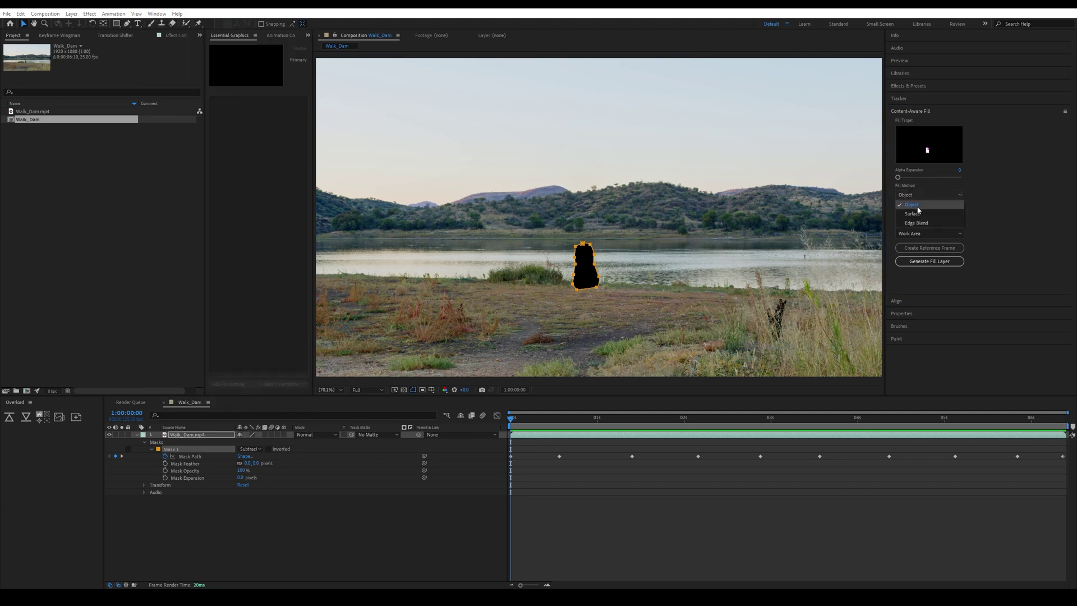
pyautogui.click(913, 206)
pyautogui.click(901, 205)
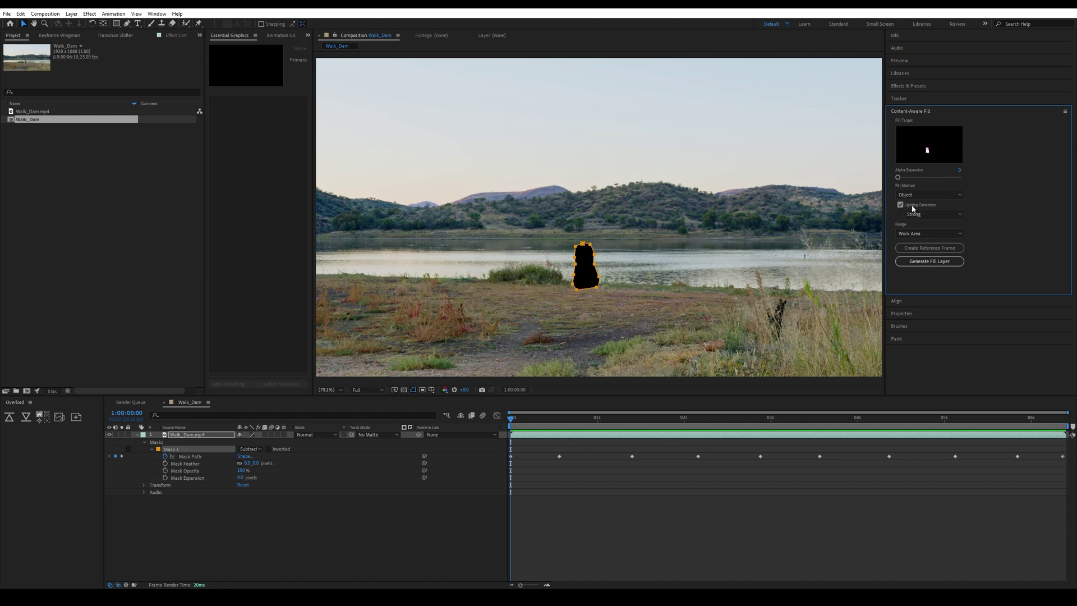
pyautogui.click(927, 216)
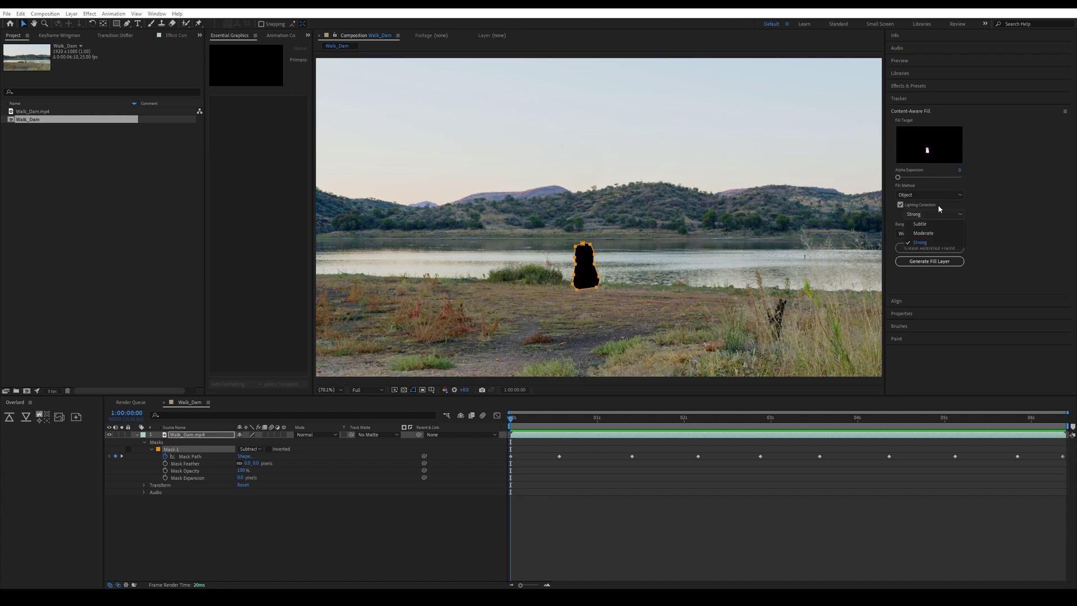
pyautogui.click(908, 206)
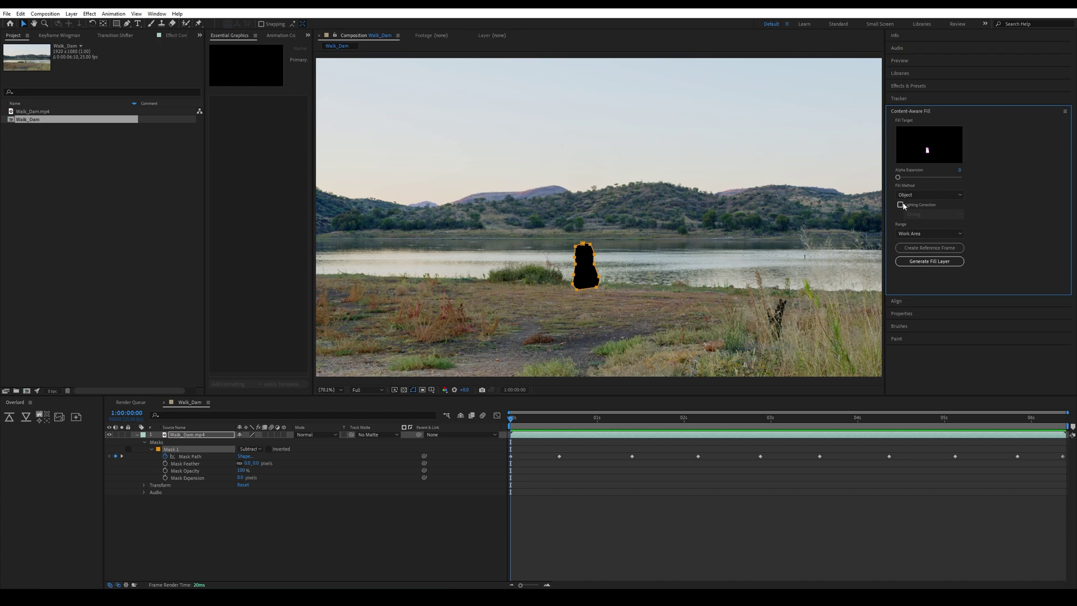
pyautogui.click(920, 262)
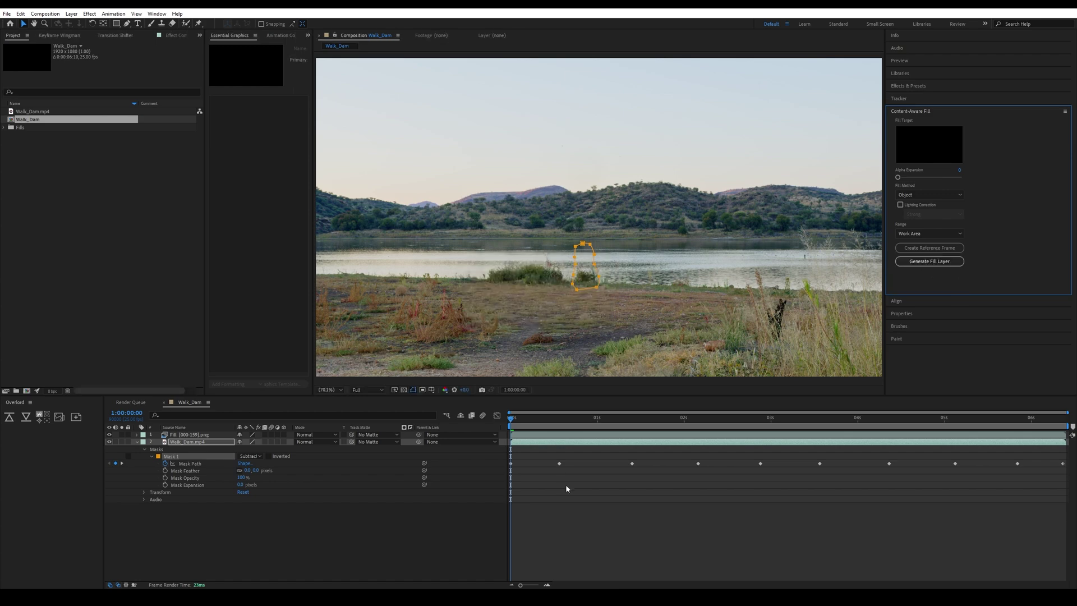
# - Deselect the clip layer to hide its mask outline and preview Walk_Dam to about 3s 14f
pyautogui.click(504, 429)
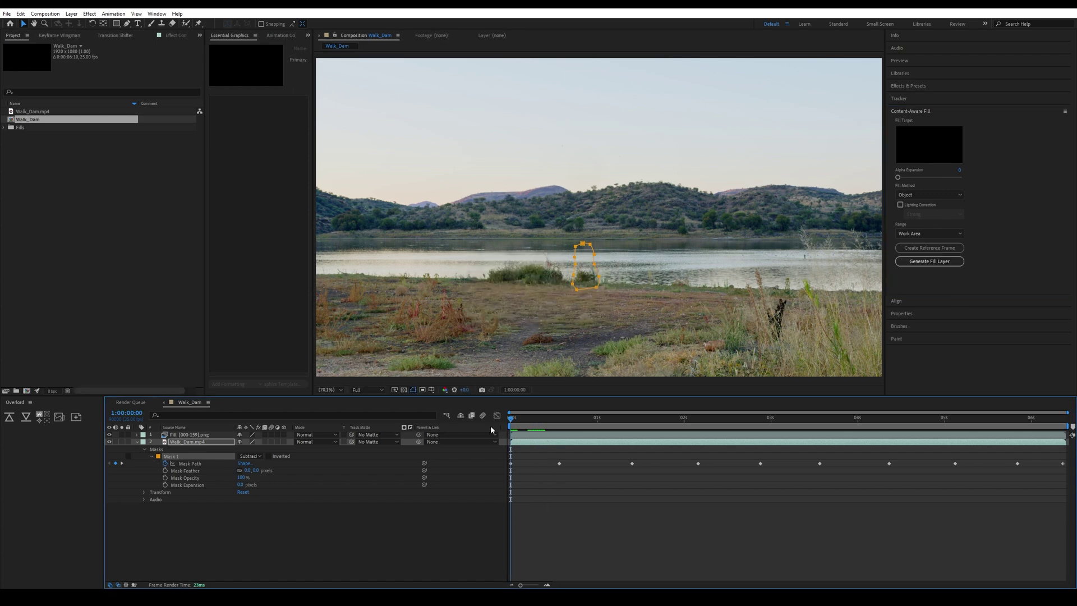
pyautogui.click(315, 498)
pyautogui.press('space')
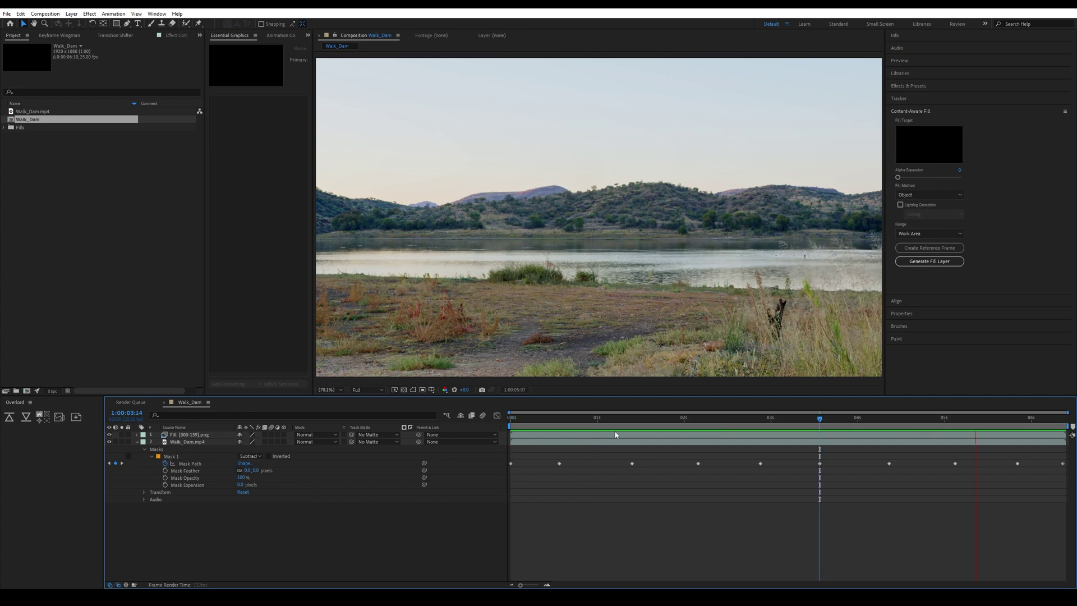